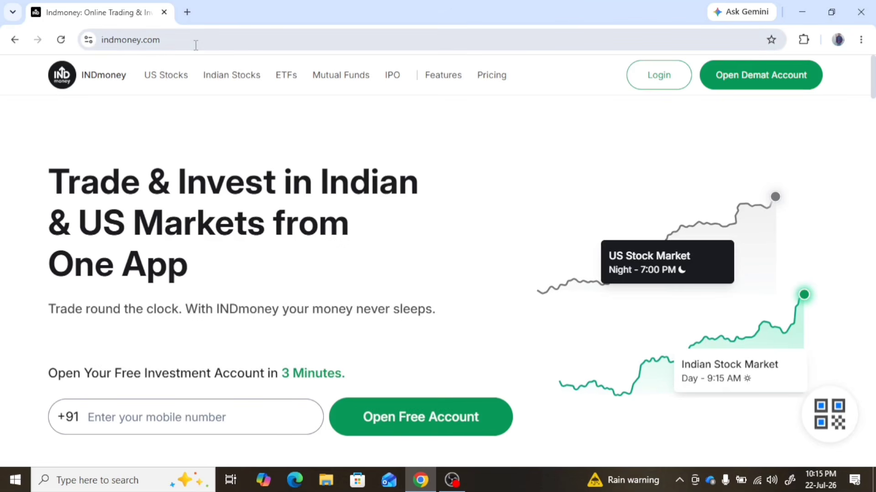
Search for "indmoney login" in a new browser tab and open the INDmoney login page from the results
{"action": "left_click", "coordinate": [187, 13]}
{"action": "left_click", "coordinate": [172, 40]}
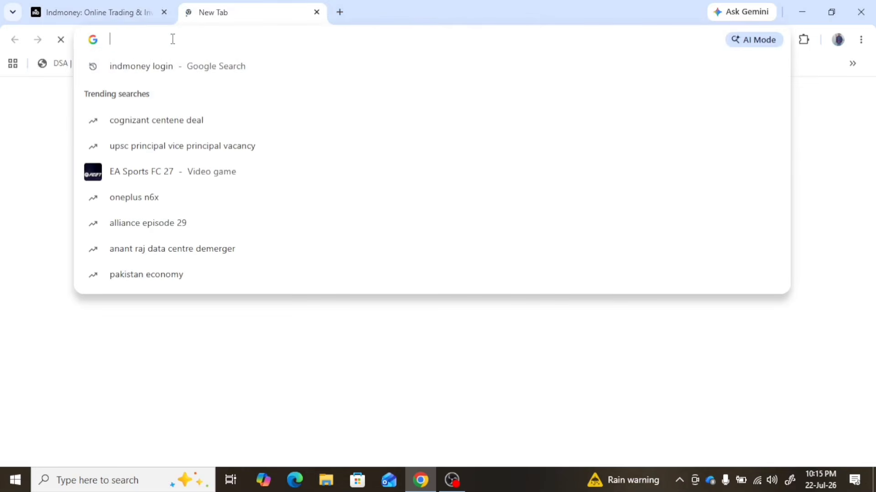
{"action": "left_click", "coordinate": [153, 71]}
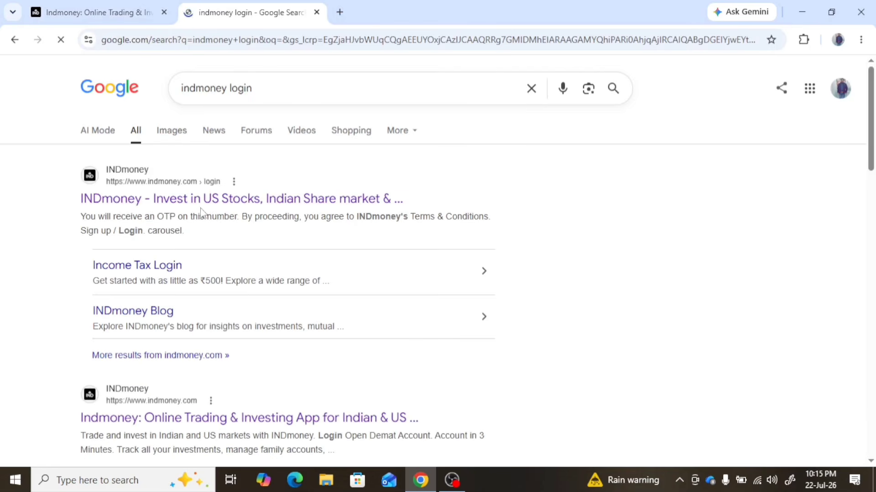
{"action": "key", "text": "ctrl+alt+g"}
{"action": "mouse_move", "coordinate": [31, 189]}
{"action": "left_mouse_down"}
{"action": "mouse_move", "coordinate": [417, 251]}
{"action": "mouse_move", "coordinate": [319, 110]}
{"action": "mouse_move", "coordinate": [63, 167]}
{"action": "mouse_move", "coordinate": [50, 215]}
{"action": "left_mouse_up"}
{"action": "left_click", "coordinate": [850, 205]}
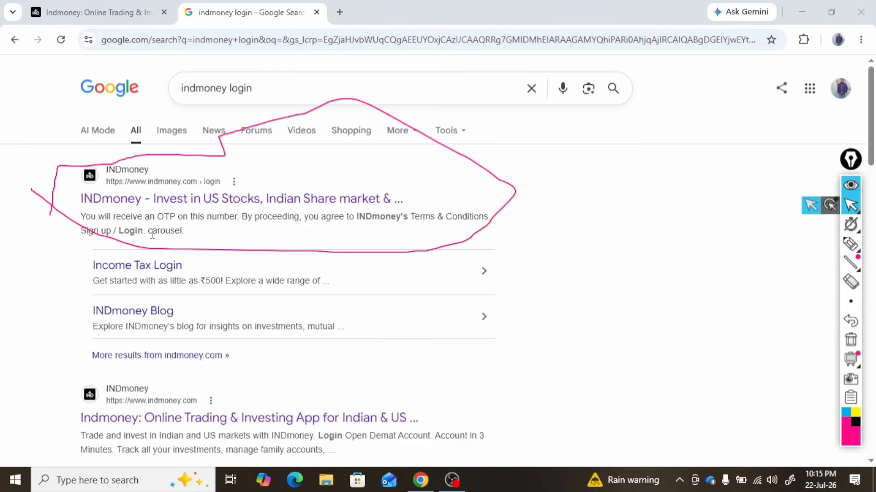
{"action": "left_click", "coordinate": [136, 211]}
Enter the registered mobile number on the login form and submit it to request an OTP
{"action": "left_click", "coordinate": [851, 283]}
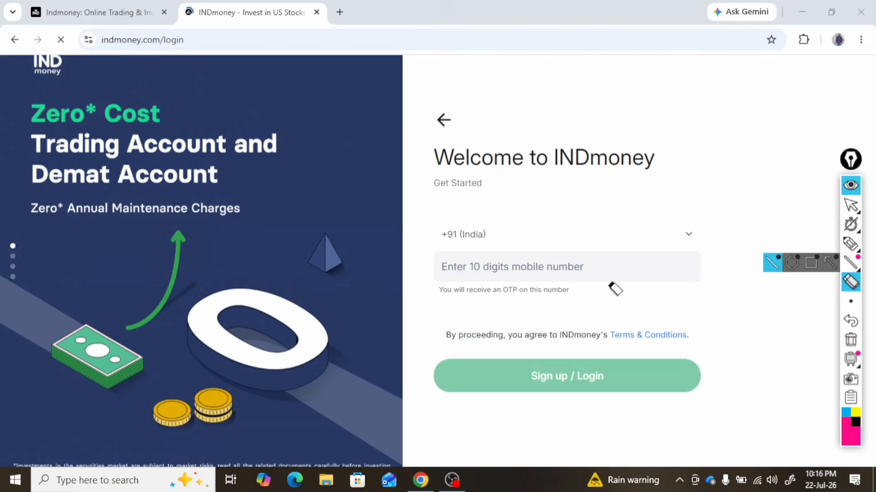
{"action": "left_click_drag", "start_coordinate": [315, 119], "coordinate": [277, 112]}
{"action": "left_click", "coordinate": [847, 245]}
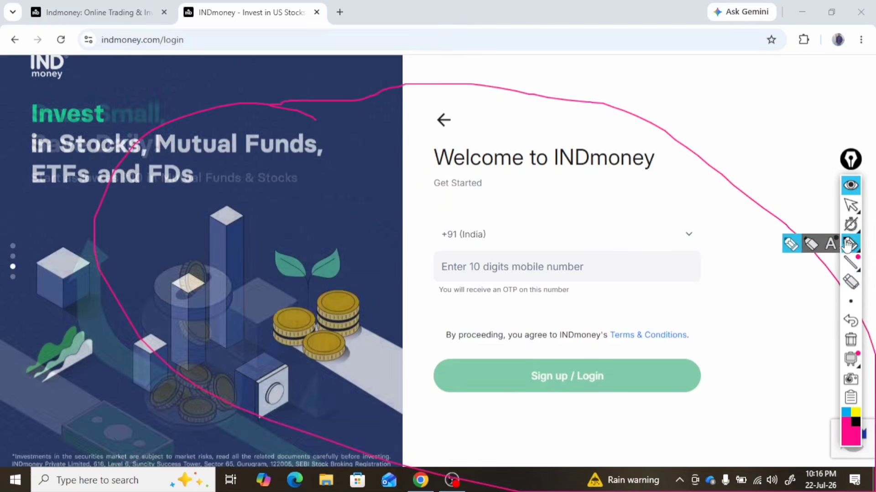
{"action": "left_click", "coordinate": [851, 283]}
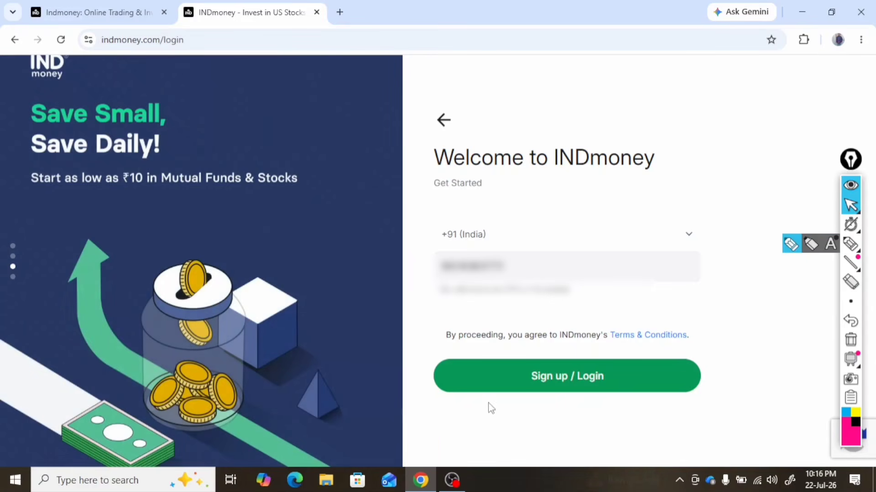
{"action": "left_click", "coordinate": [564, 398]}
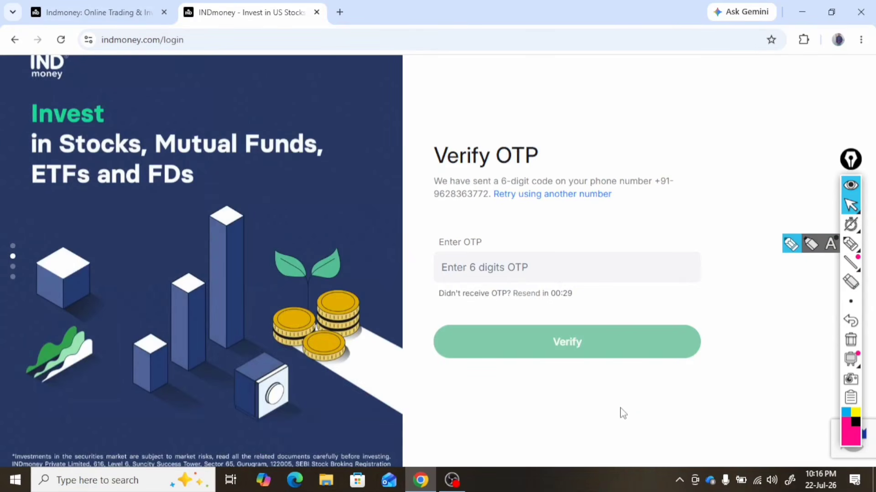
Enter the 6-digit OTP received on the phone and verify it
{"action": "left_click", "coordinate": [519, 266]}
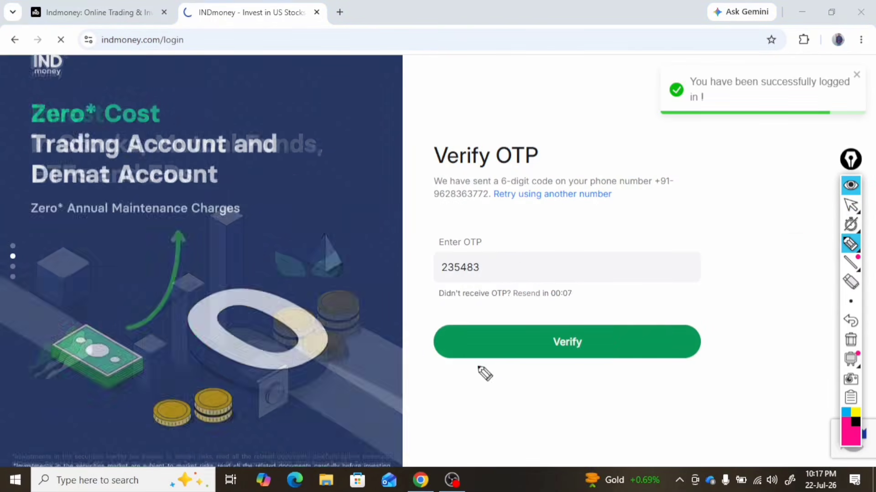
{"action": "mouse_move", "coordinate": [478, 367]}
{"action": "left_mouse_down"}
{"action": "mouse_move", "coordinate": [622, 323]}
{"action": "mouse_move", "coordinate": [581, 381]}
{"action": "left_mouse_up"}
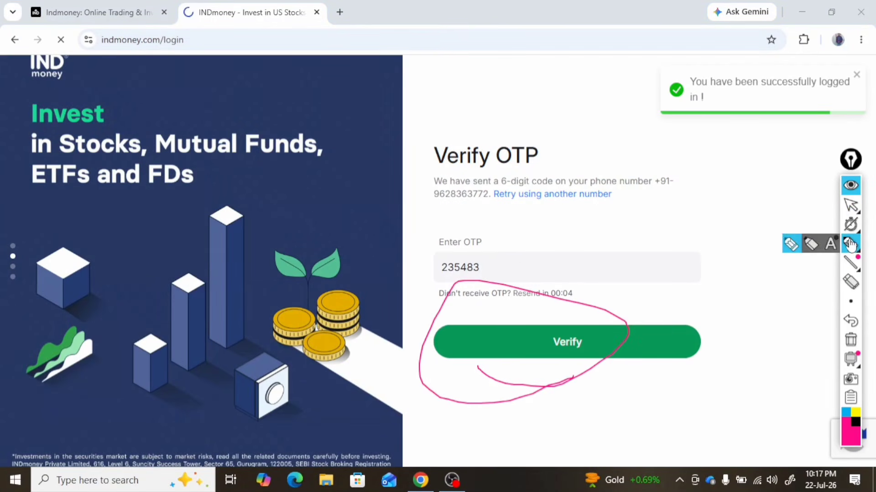
{"action": "left_click", "coordinate": [852, 208]}
{"action": "left_click", "coordinate": [567, 342]}
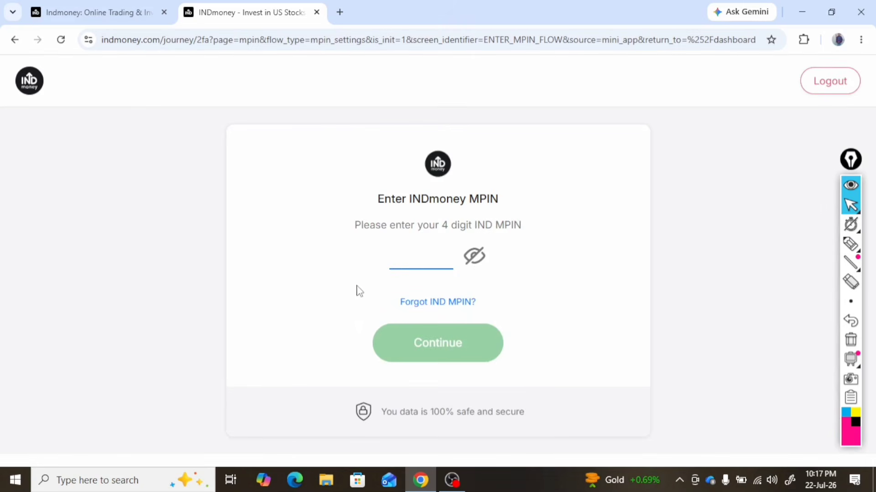
Highlight the MPIN field with the pen, then enter the 4-digit IND MPIN and continue to the dashboard
{"action": "left_click", "coordinate": [852, 243]}
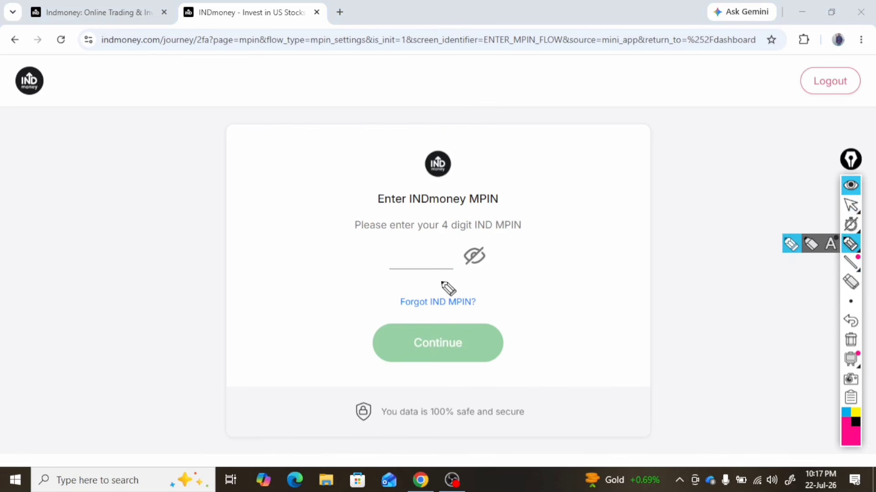
{"action": "left_click_drag", "start_coordinate": [394, 281], "coordinate": [358, 248]}
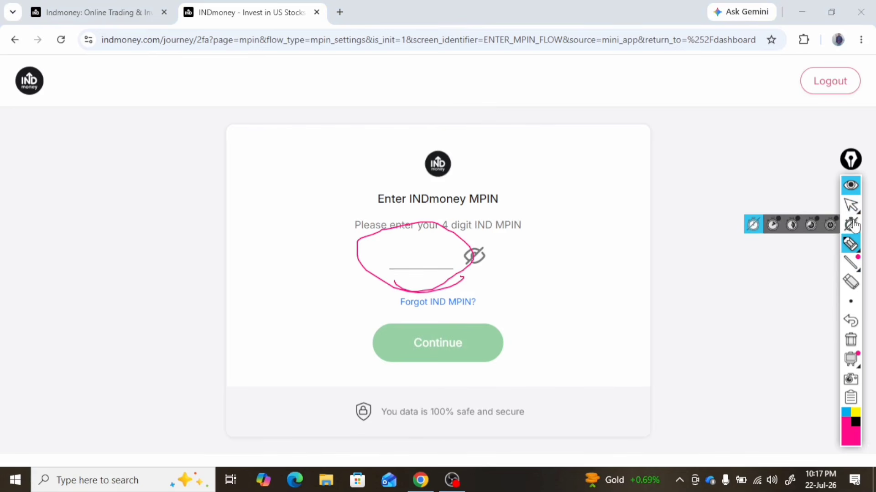
{"action": "left_click", "coordinate": [851, 205]}
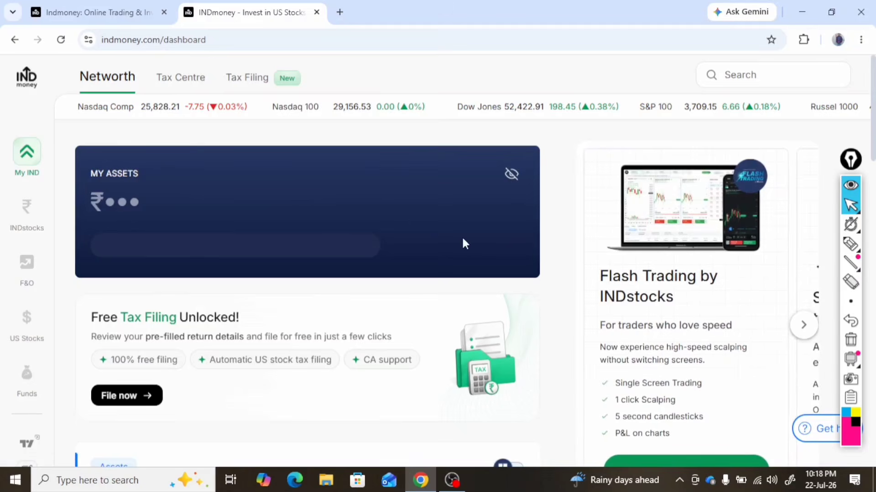
Mark the dashboard's tax options with the pen and open the Tax Filing section
{"action": "mouse_move", "coordinate": [849, 220]}
{"action": "left_click", "coordinate": [851, 244]}
{"action": "mouse_move", "coordinate": [355, 87]}
{"action": "left_mouse_down"}
{"action": "mouse_move", "coordinate": [136, 88]}
{"action": "mouse_move", "coordinate": [25, 397]}
{"action": "mouse_move", "coordinate": [519, 75]}
{"action": "mouse_move", "coordinate": [237, 75]}
{"action": "left_mouse_up"}
{"action": "left_click", "coordinate": [850, 282]}
{"action": "left_click", "coordinate": [32, 216]}
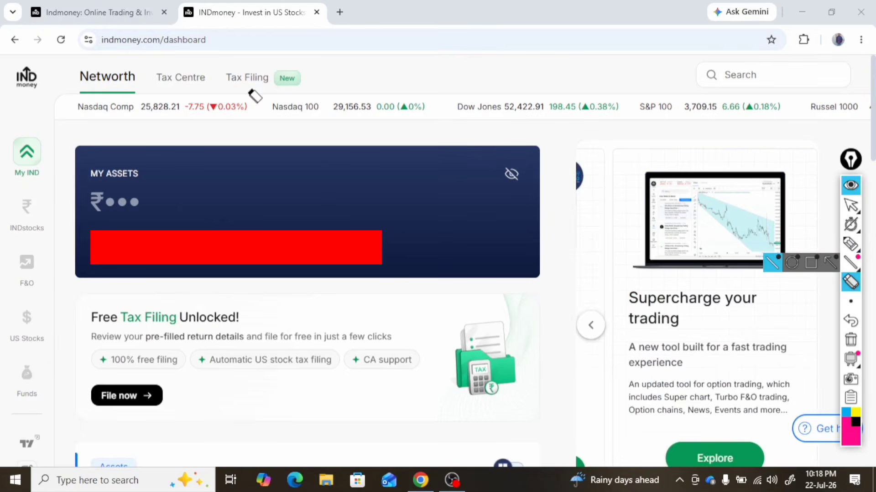
{"action": "left_click", "coordinate": [851, 244]}
{"action": "mouse_move", "coordinate": [199, 98]}
{"action": "left_mouse_down"}
{"action": "mouse_move", "coordinate": [330, 98]}
{"action": "mouse_move", "coordinate": [217, 103]}
{"action": "left_mouse_up"}
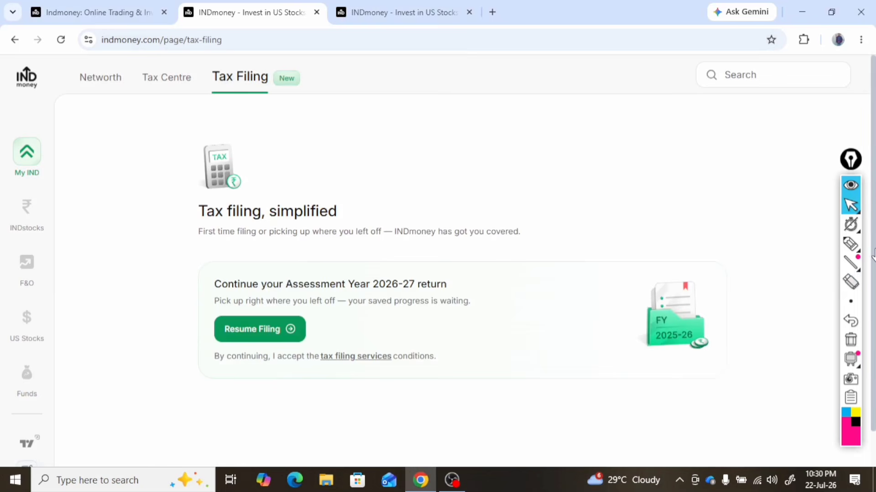
Circle the Resume Filing option with the pen and resume the Assessment Year 2026-27 return
{"action": "left_click", "coordinate": [850, 244]}
{"action": "mouse_move", "coordinate": [257, 292]}
{"action": "left_mouse_down"}
{"action": "mouse_move", "coordinate": [274, 404]}
{"action": "mouse_move", "coordinate": [209, 280]}
{"action": "left_mouse_up"}
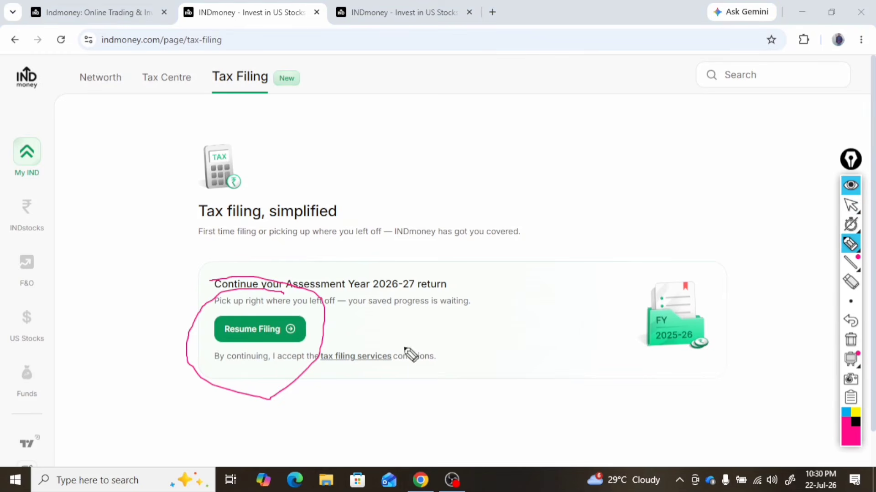
{"action": "left_click", "coordinate": [850, 206]}
{"action": "left_click", "coordinate": [260, 328]}
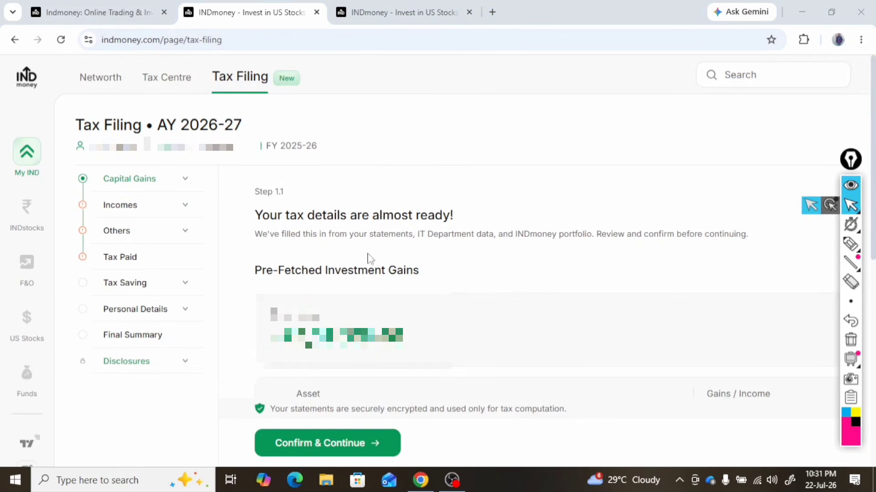
Mark the AY 2026-27 return details and section list with the pen, and clear the markings
{"action": "left_click", "coordinate": [851, 245]}
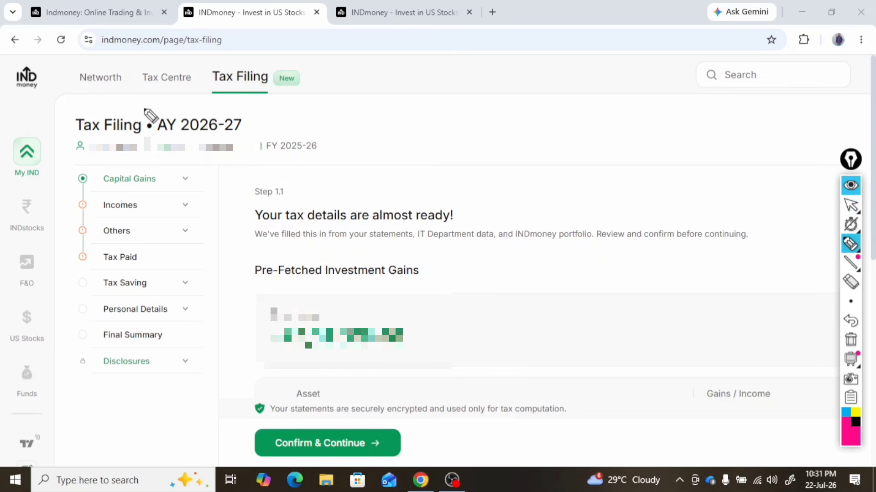
{"action": "mouse_move", "coordinate": [146, 114]}
{"action": "left_mouse_down"}
{"action": "mouse_move", "coordinate": [64, 215]}
{"action": "mouse_move", "coordinate": [393, 467]}
{"action": "mouse_move", "coordinate": [155, 131]}
{"action": "mouse_move", "coordinate": [148, 161]}
{"action": "mouse_move", "coordinate": [312, 156]}
{"action": "left_mouse_up"}
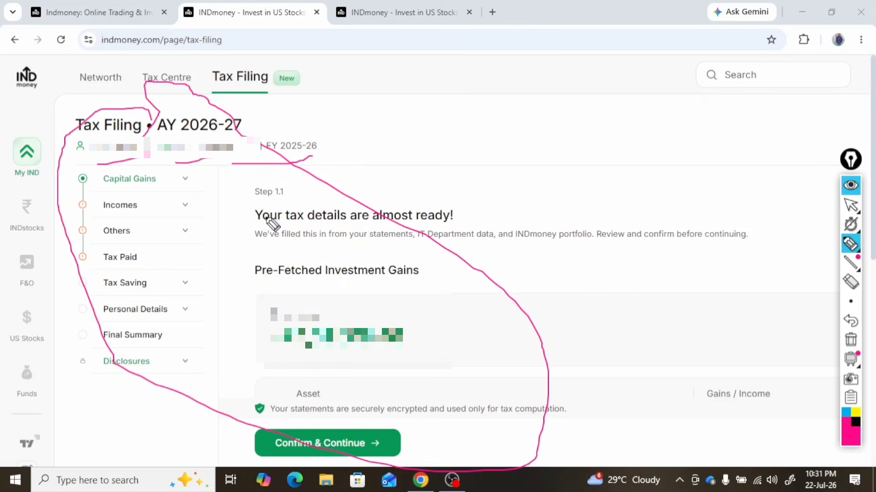
{"action": "left_click", "coordinate": [851, 206]}
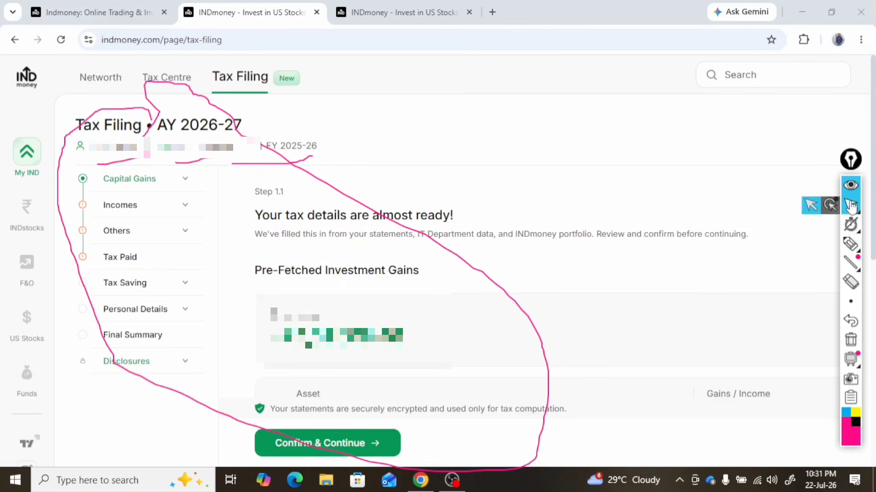
{"action": "left_click_drag", "start_coordinate": [445, 267], "coordinate": [257, 138]}
{"action": "left_click", "coordinate": [598, 301]}
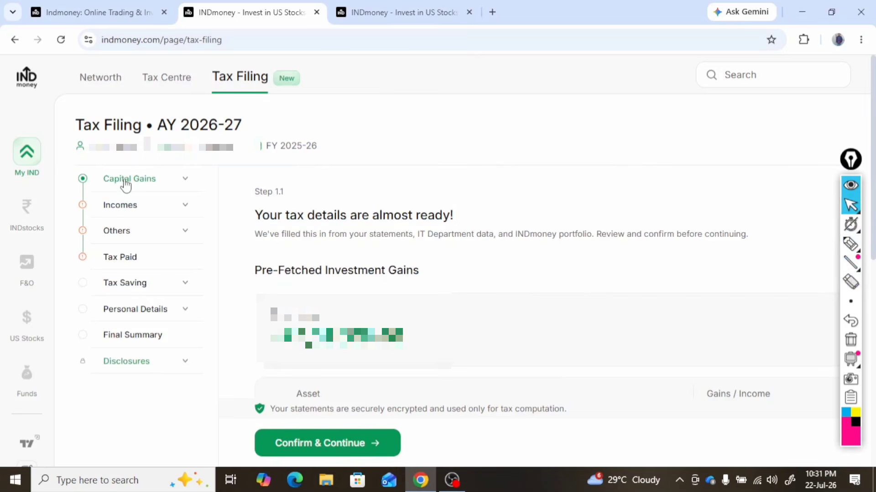
Expand Capital Gains, review the pre-fetched investment gains by asset, and confirm them
{"action": "left_click", "coordinate": [122, 185]}
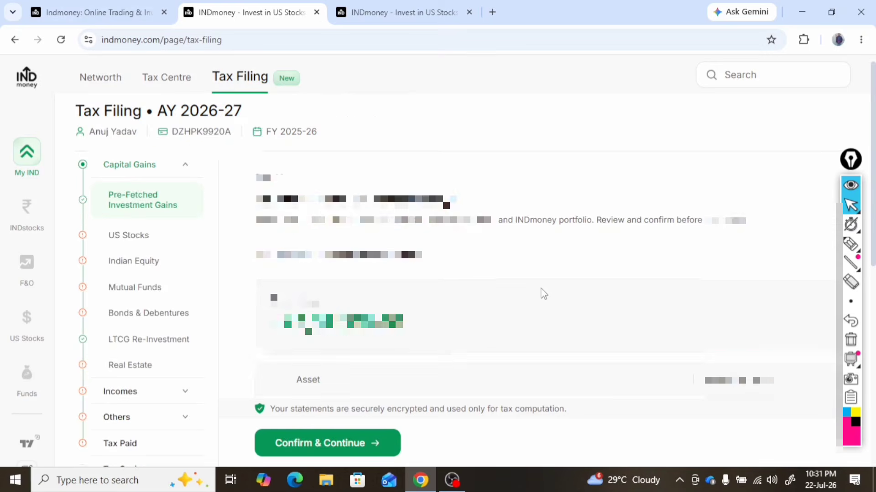
{"action": "scroll", "coordinate": [543, 293], "scroll_direction": "down", "scroll_amount": 3}
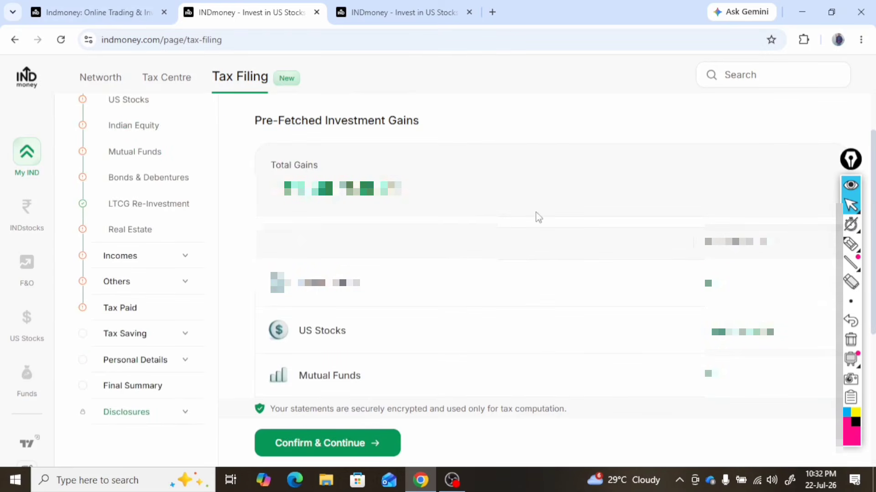
{"action": "scroll", "coordinate": [670, 379], "scroll_direction": "up", "scroll_amount": 3}
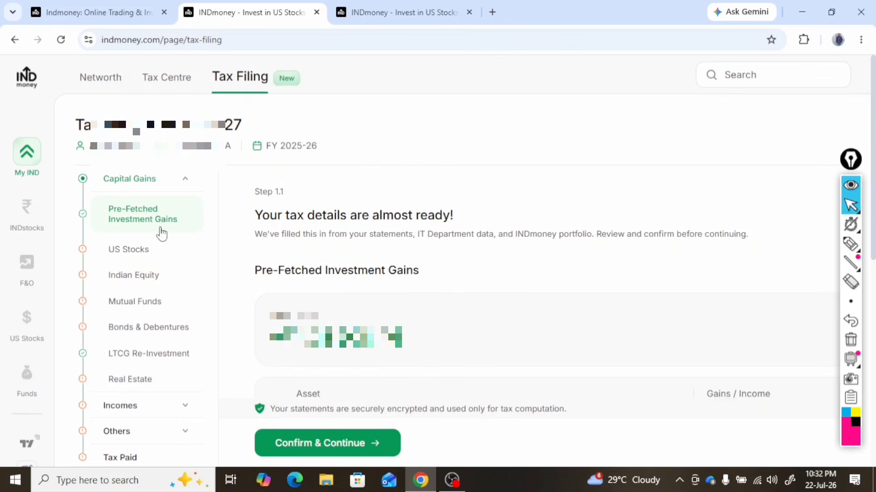
{"action": "left_click", "coordinate": [851, 244]}
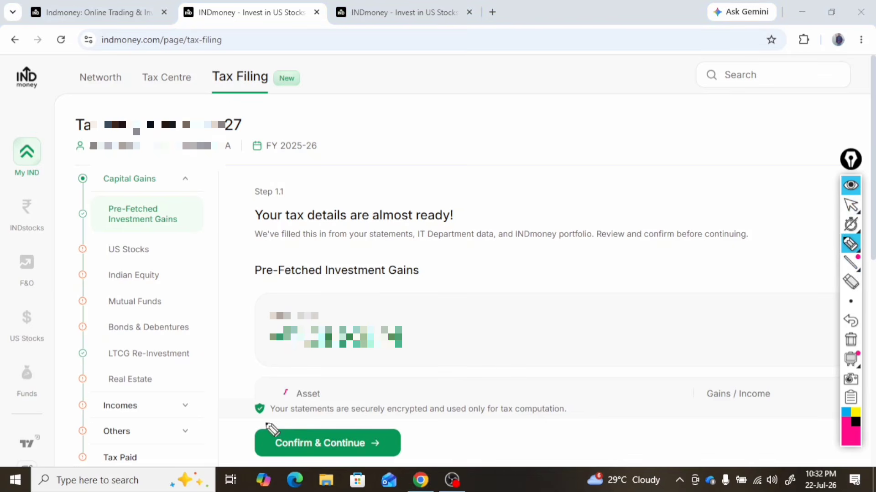
{"action": "mouse_move", "coordinate": [267, 385]}
{"action": "left_mouse_down"}
{"action": "mouse_move", "coordinate": [489, 451]}
{"action": "mouse_move", "coordinate": [275, 393]}
{"action": "left_mouse_up"}
{"action": "left_click", "coordinate": [850, 205]}
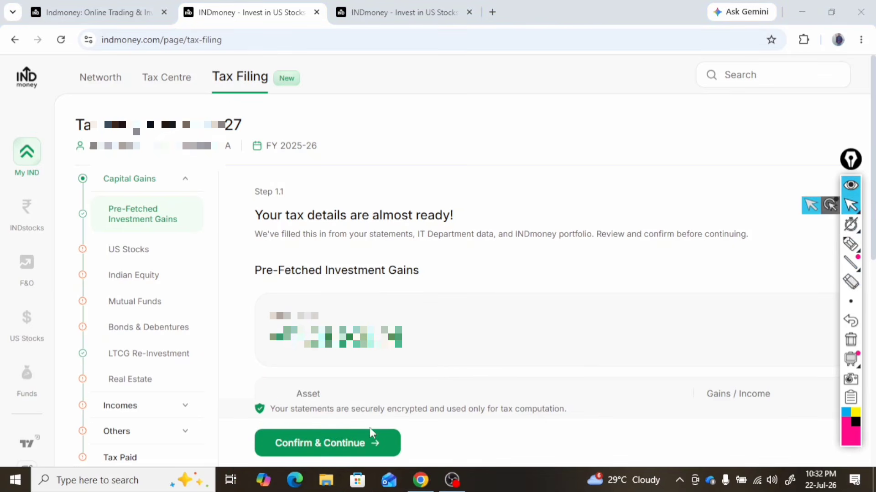
{"action": "left_click", "coordinate": [361, 443]}
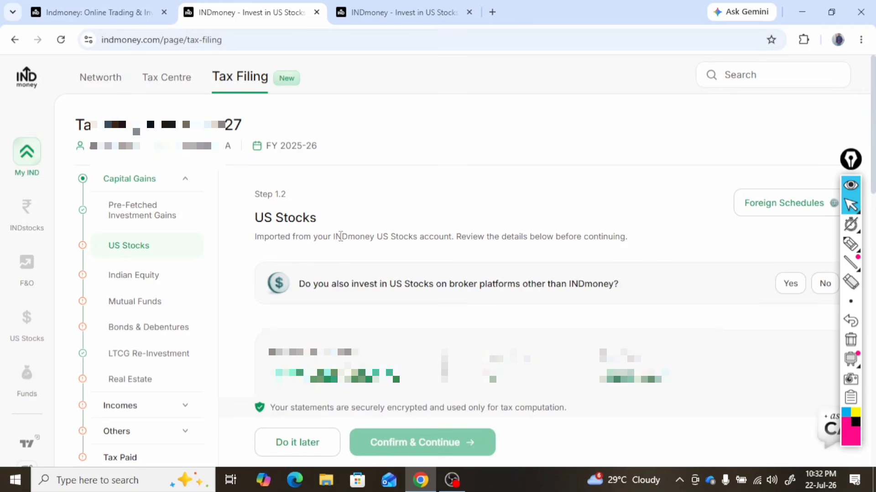
Review the US Stocks gains and transaction summary, answer the question about other broker platforms, and confirm the details
{"action": "scroll", "coordinate": [647, 269], "scroll_direction": "down", "scroll_amount": 3}
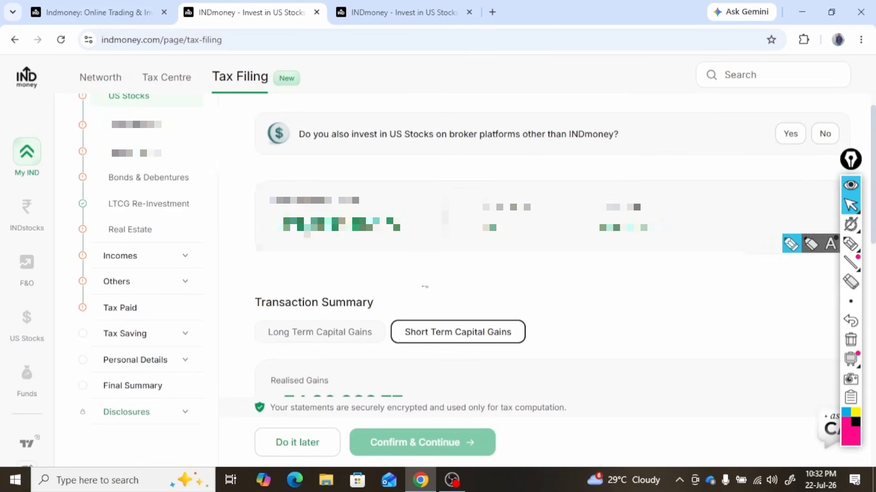
{"action": "left_click", "coordinate": [851, 244]}
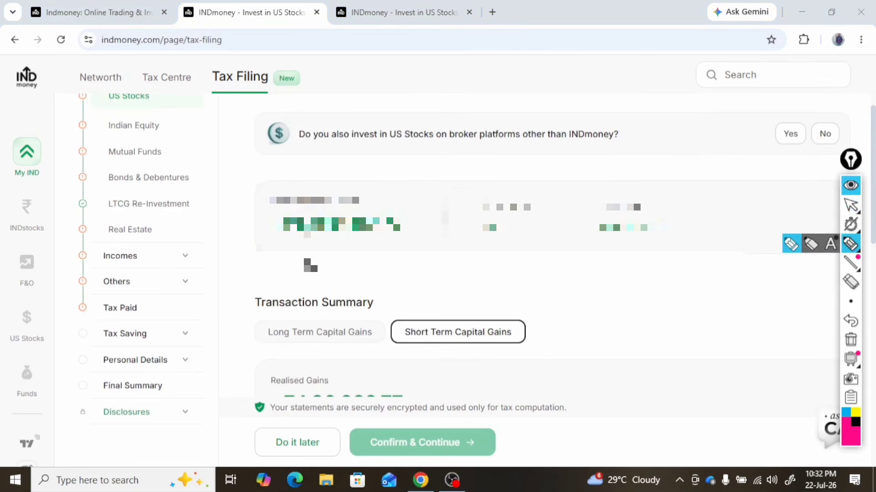
{"action": "left_click_drag", "start_coordinate": [308, 265], "coordinate": [383, 309]}
{"action": "left_click_drag", "start_coordinate": [262, 354], "coordinate": [643, 398]}
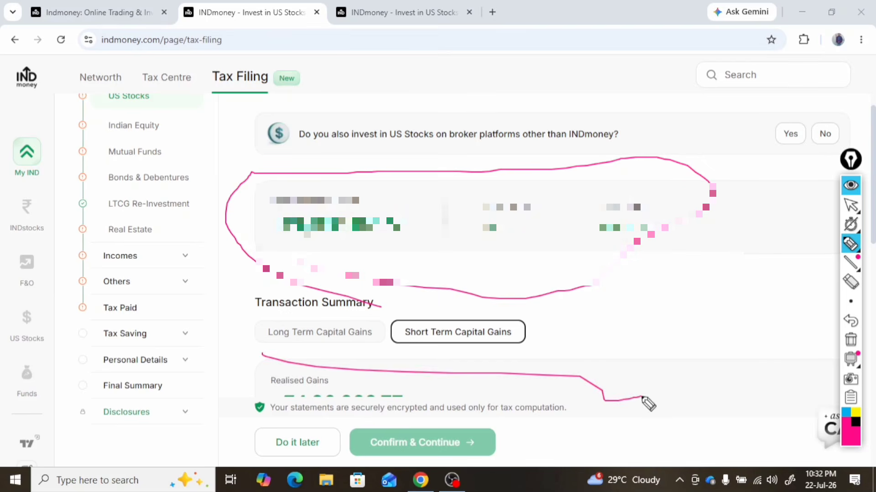
{"action": "left_click", "coordinate": [851, 205]}
{"action": "scroll", "coordinate": [798, 269], "scroll_direction": "down", "scroll_amount": 3}
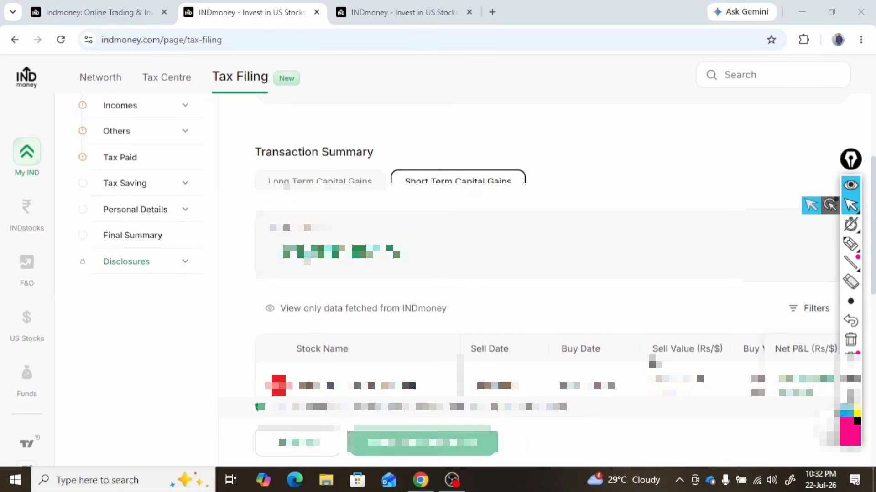
{"action": "scroll", "coordinate": [599, 328], "scroll_direction": "up", "scroll_amount": 6}
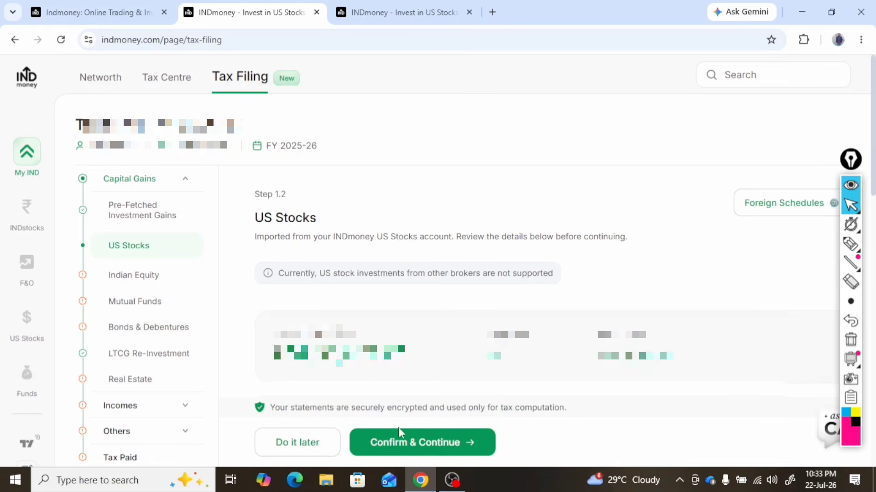
{"action": "left_click", "coordinate": [423, 449]}
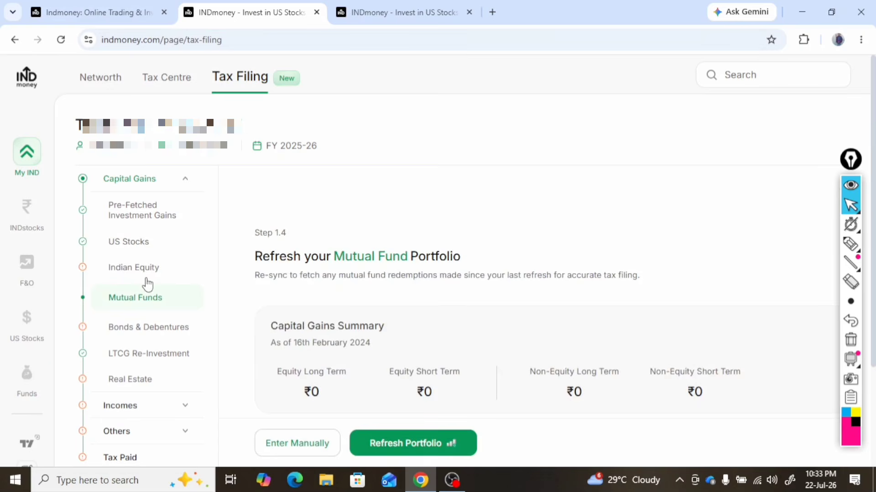
In the Indian Equity section, review the broker statement options, declare no gains from Indian Stock Investments, and continue
{"action": "left_click", "coordinate": [132, 275]}
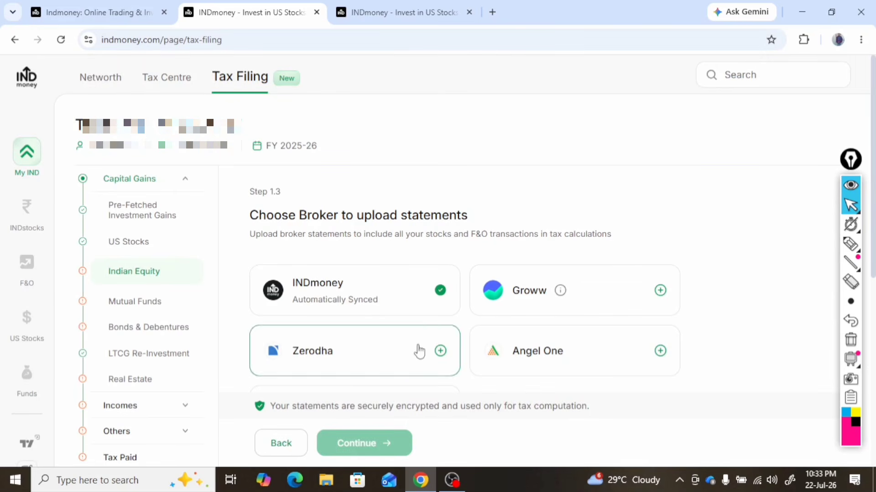
{"action": "scroll", "coordinate": [590, 375], "scroll_direction": "down", "scroll_amount": 3}
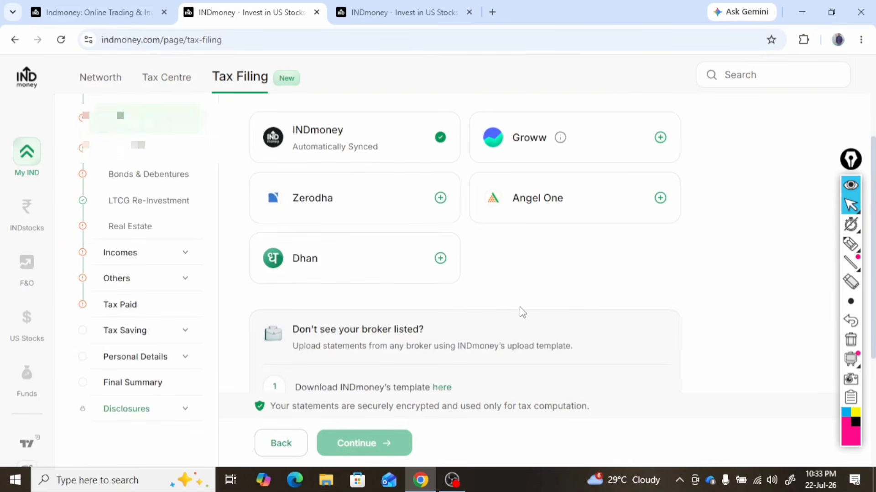
{"action": "scroll", "coordinate": [522, 292], "scroll_direction": "down", "scroll_amount": 4}
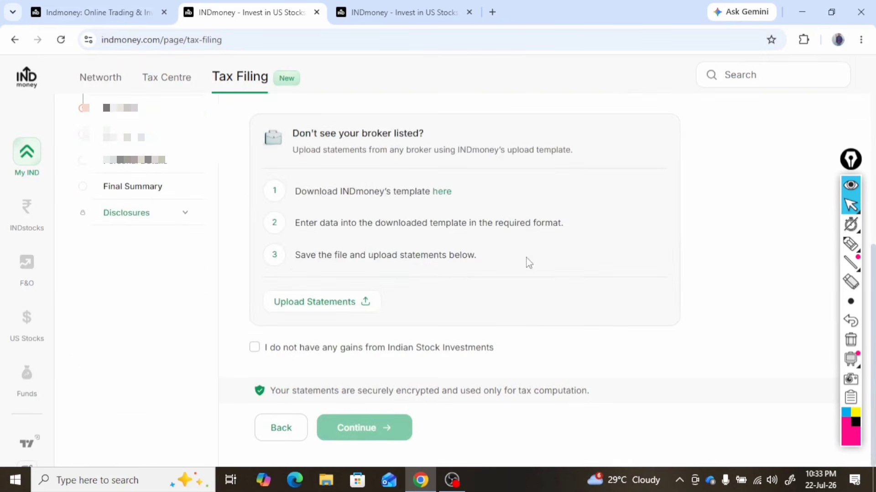
{"action": "left_click", "coordinate": [254, 350]}
{"action": "scroll", "coordinate": [377, 407], "scroll_direction": "up", "scroll_amount": 6}
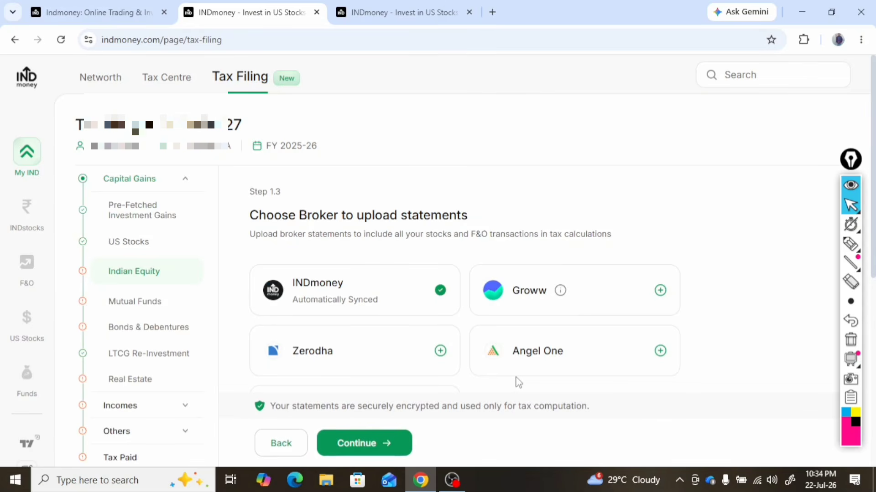
{"action": "scroll", "coordinate": [706, 373], "scroll_direction": "down", "scroll_amount": 5}
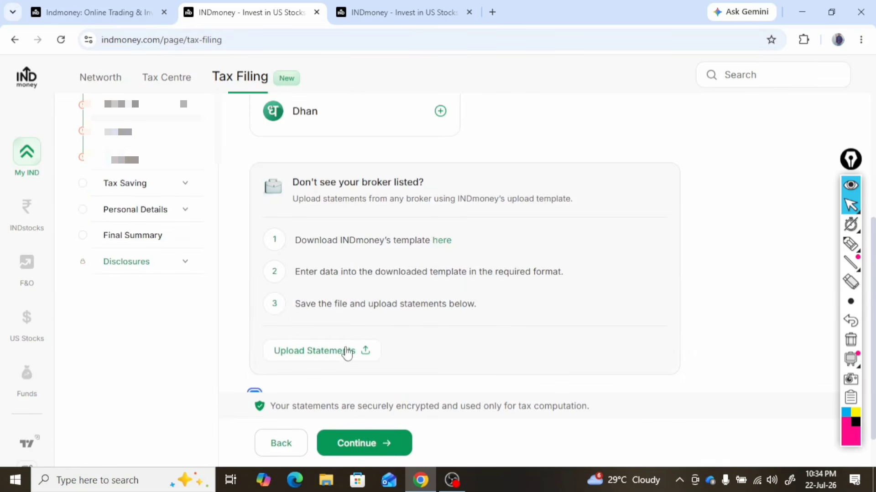
{"action": "scroll", "coordinate": [348, 360], "scroll_direction": "up", "scroll_amount": 5}
{"action": "scroll", "coordinate": [414, 345], "scroll_direction": "down", "scroll_amount": 5}
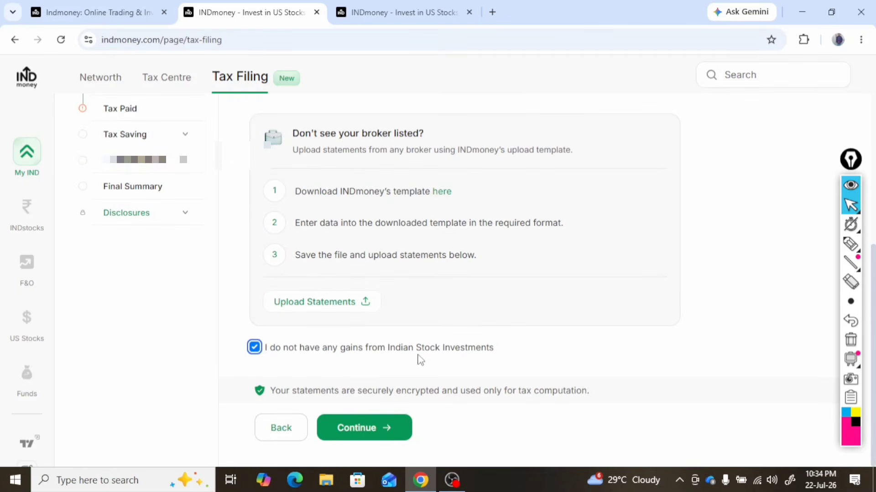
{"action": "scroll", "coordinate": [645, 362], "scroll_direction": "up", "scroll_amount": 5}
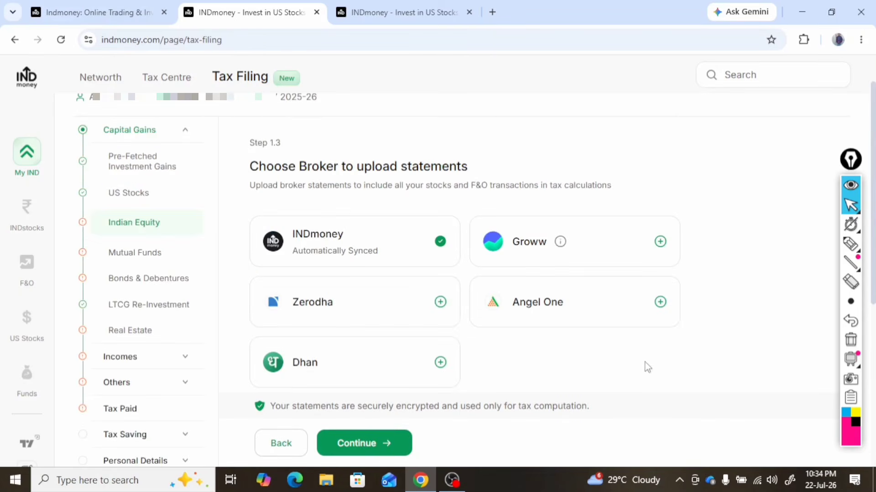
{"action": "left_click", "coordinate": [390, 443]}
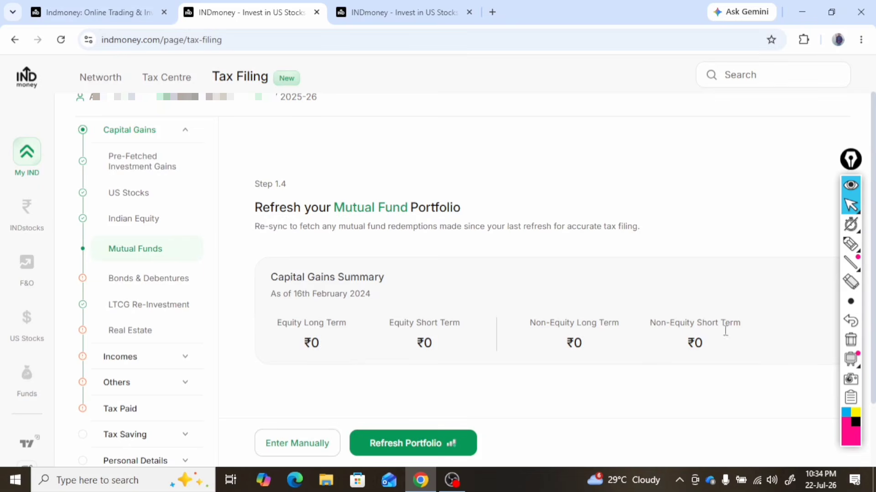
Review the realised mutual fund capital gains and transaction summary, and confirm them
{"action": "scroll", "coordinate": [808, 364], "scroll_direction": "down", "scroll_amount": 2}
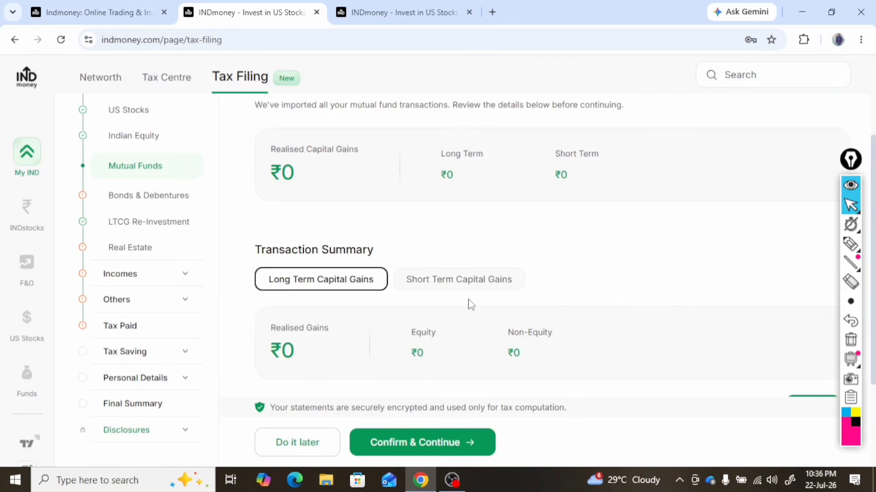
{"action": "scroll", "coordinate": [361, 199], "scroll_direction": "down", "scroll_amount": 3}
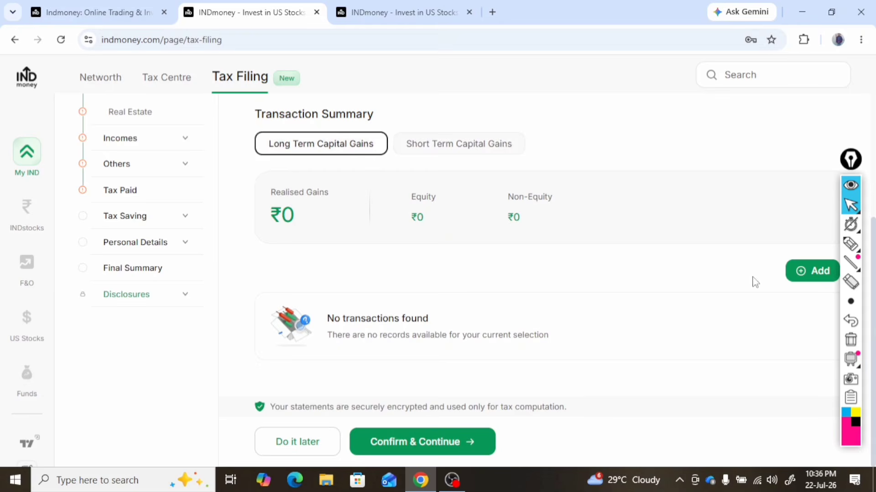
{"action": "left_click", "coordinate": [435, 444]}
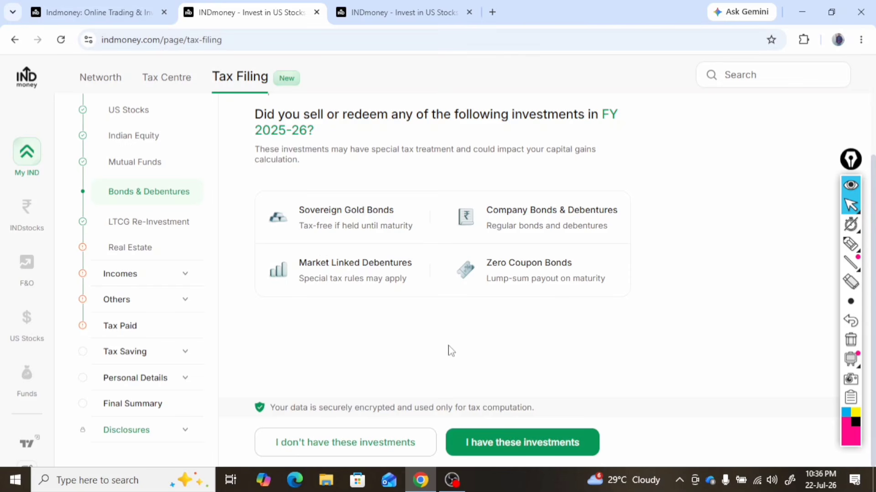
Declare no bond or debenture investments sold or redeemed and answer No to selling any property in FY 2025-26
{"action": "left_click", "coordinate": [371, 449]}
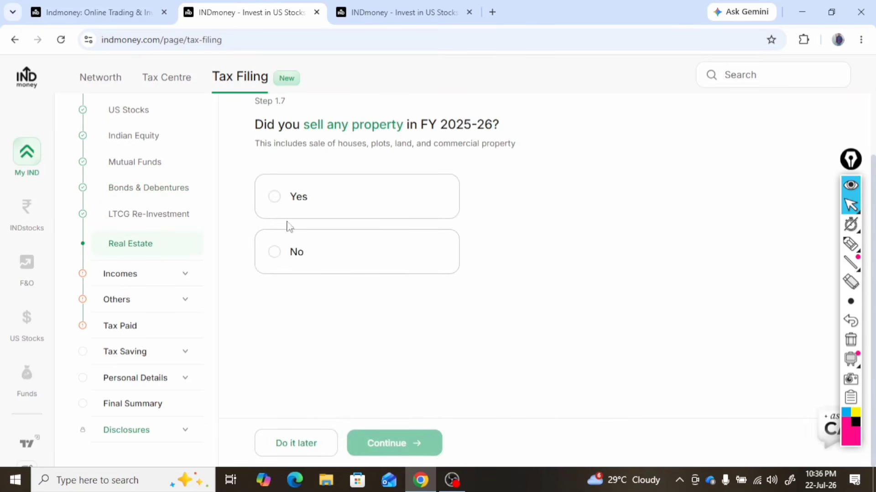
{"action": "left_click", "coordinate": [274, 252]}
{"action": "left_click", "coordinate": [402, 443]}
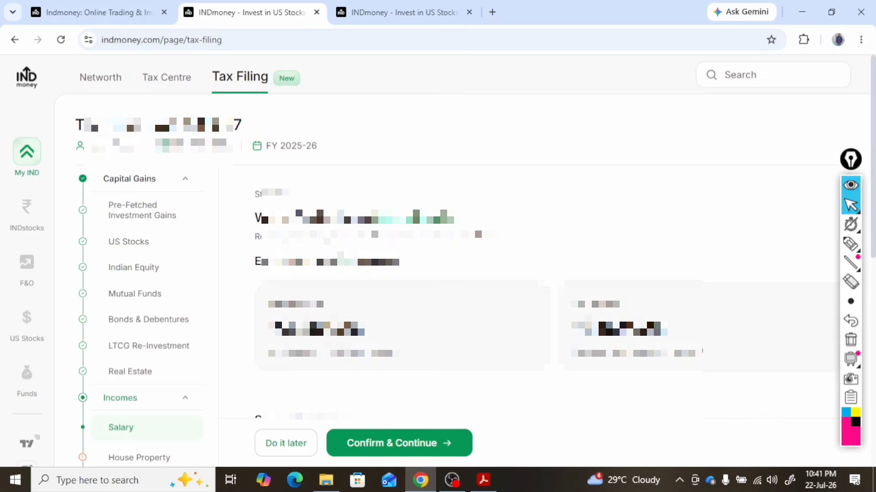
Review the estimated taxable income under both regimes and the salary breakdown by employer, and confirm the salary details
{"action": "scroll", "coordinate": [438, 273], "scroll_direction": "down", "scroll_amount": 3}
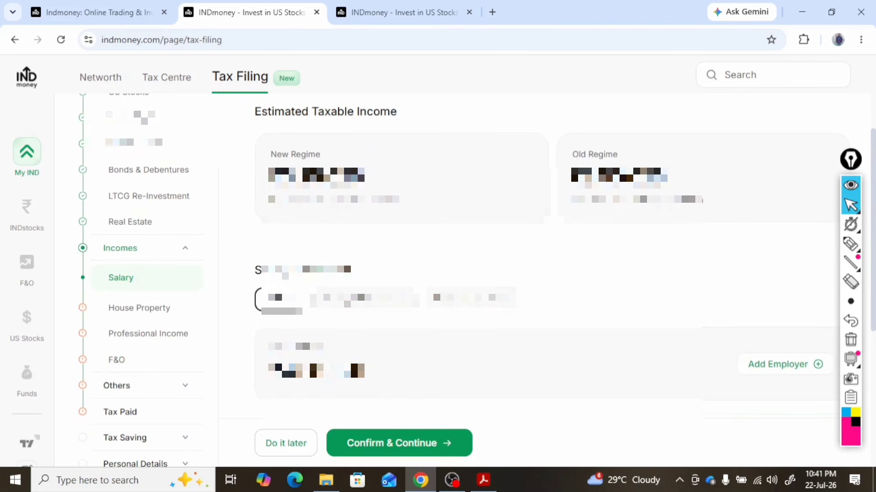
{"action": "scroll", "coordinate": [438, 273], "scroll_direction": "up", "scroll_amount": 3}
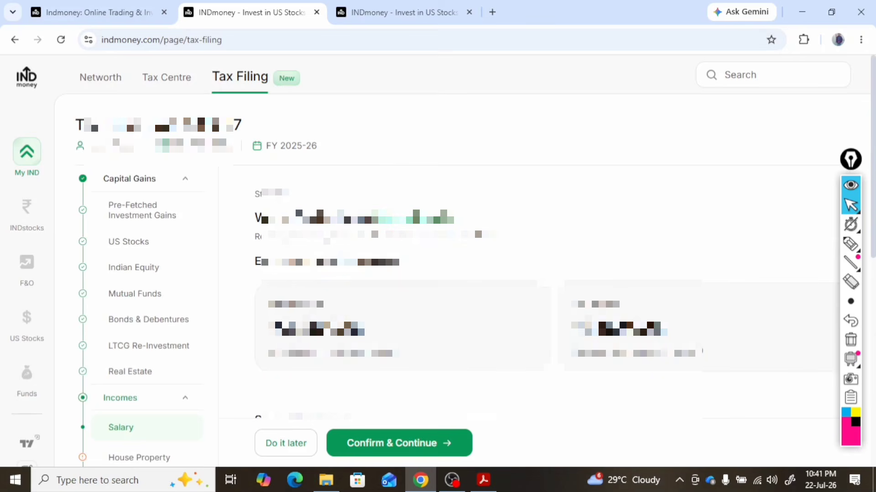
{"action": "scroll", "coordinate": [320, 280], "scroll_direction": "down", "scroll_amount": 3}
{"action": "scroll", "coordinate": [320, 280], "scroll_direction": "up", "scroll_amount": 3}
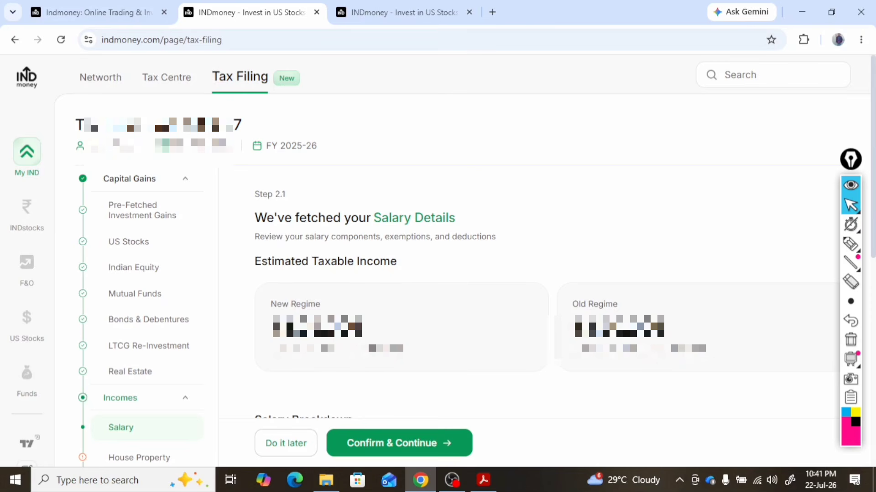
{"action": "scroll", "coordinate": [699, 200], "scroll_direction": "down", "scroll_amount": 3}
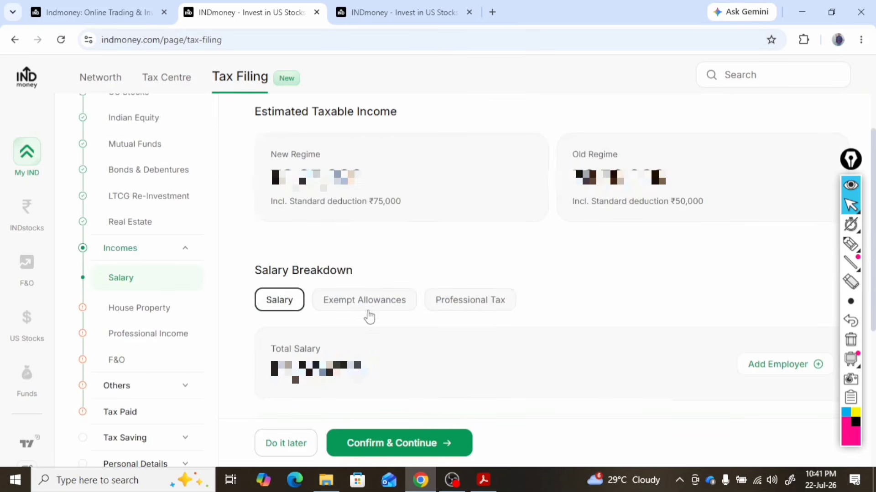
{"action": "scroll", "coordinate": [478, 309], "scroll_direction": "down", "scroll_amount": 3}
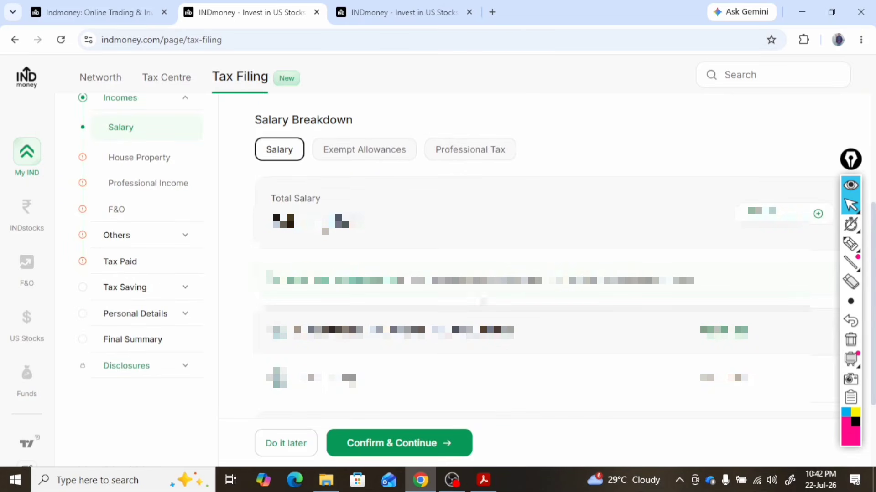
{"action": "scroll", "coordinate": [524, 255], "scroll_direction": "down", "scroll_amount": 3}
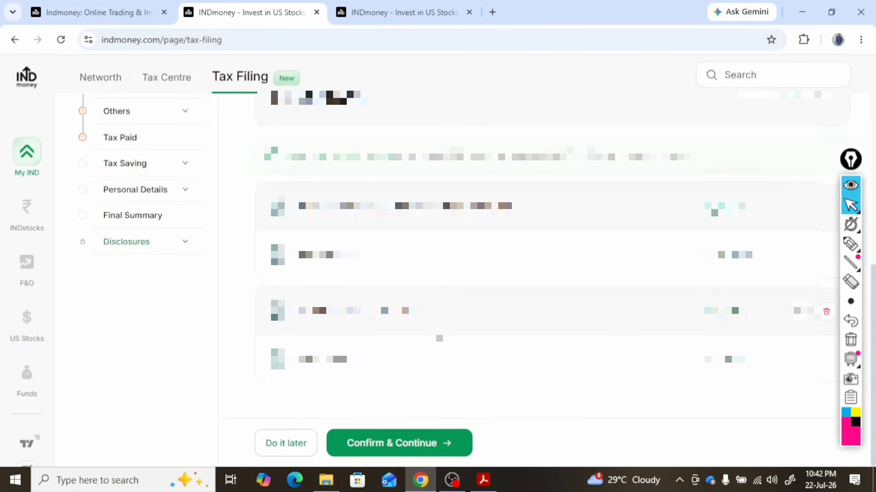
{"action": "scroll", "coordinate": [429, 345], "scroll_direction": "up", "scroll_amount": 6}
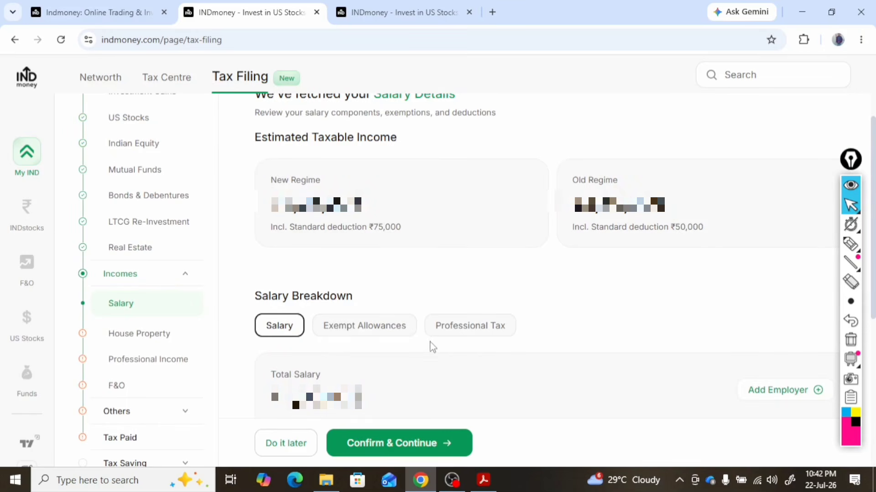
{"action": "scroll", "coordinate": [449, 362], "scroll_direction": "down", "scroll_amount": 5}
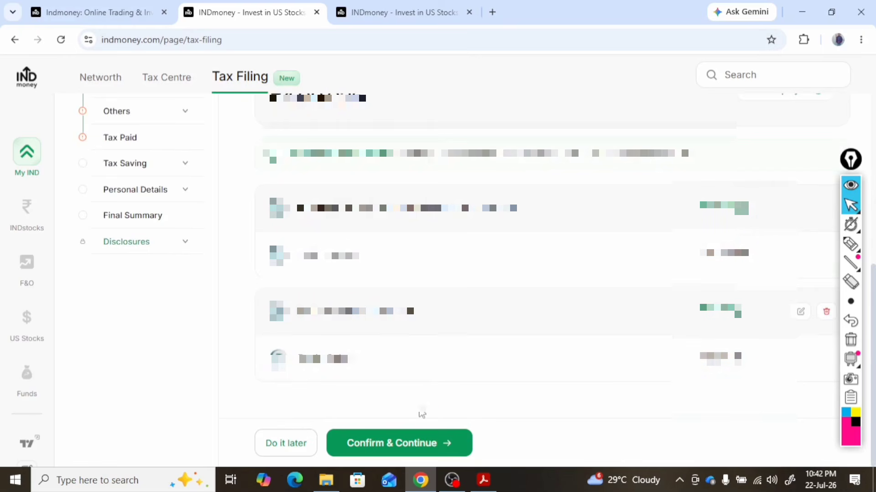
{"action": "left_click", "coordinate": [412, 451]}
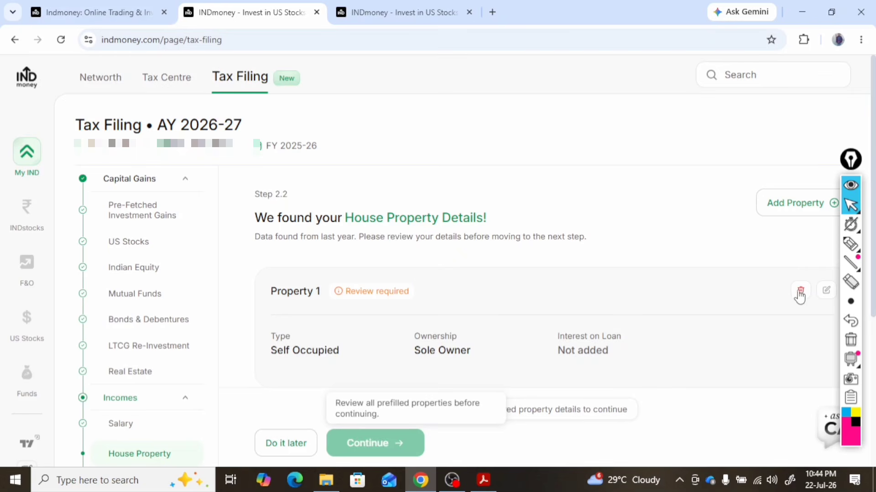
Delete the prefilled self-occupied Property 1 entry, answer No to owning any house property, and continue
{"action": "left_click", "coordinate": [800, 296]}
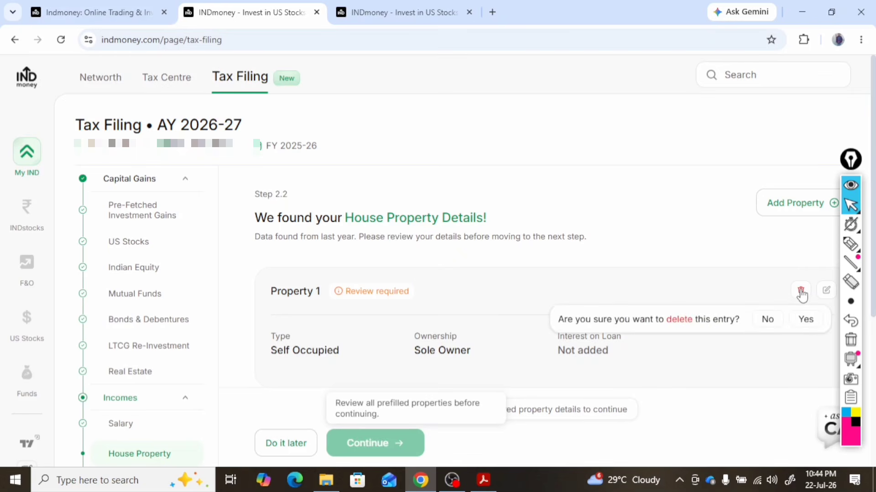
{"action": "left_click", "coordinate": [804, 320]}
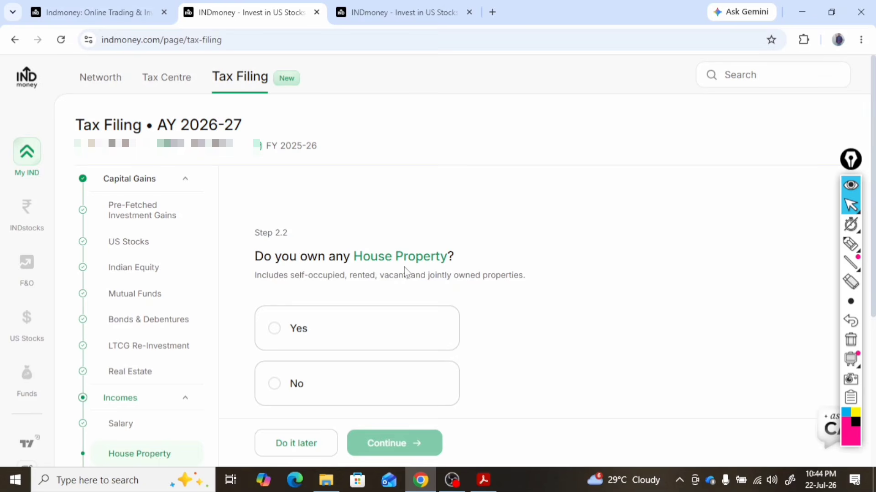
{"action": "left_click", "coordinate": [275, 392]}
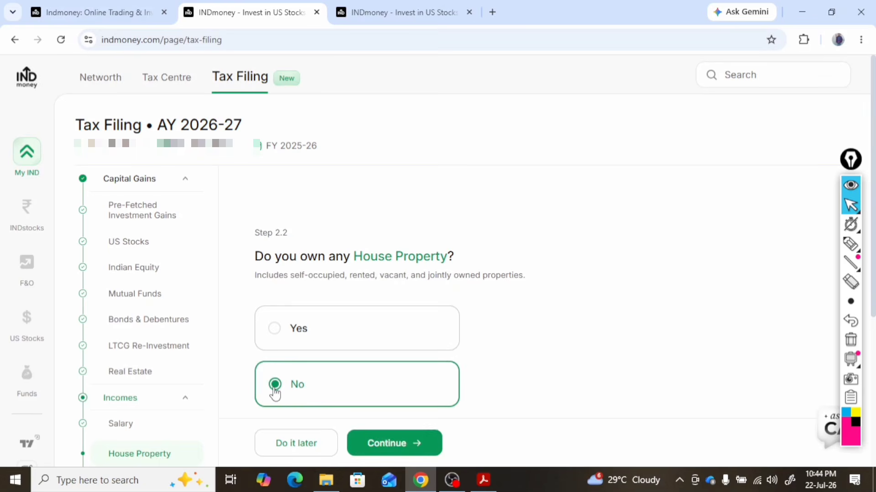
{"action": "left_click", "coordinate": [396, 443]}
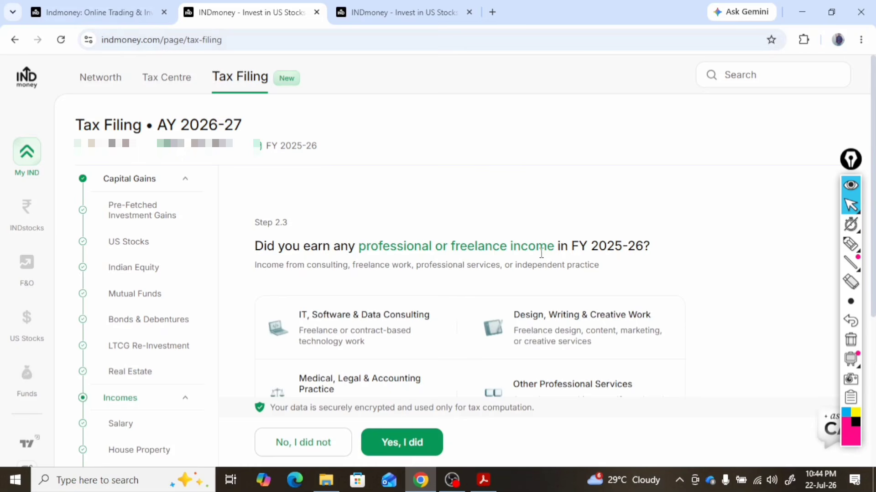
Examine the professional income categories and the profession types offered in the income details form, and close the form without saving
{"action": "scroll", "coordinate": [581, 258], "scroll_direction": "down", "scroll_amount": 3}
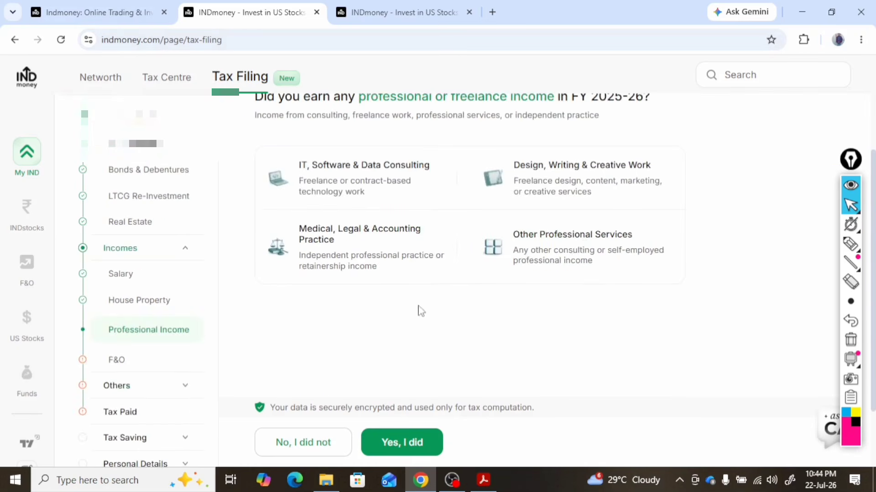
{"action": "scroll", "coordinate": [418, 310], "scroll_direction": "up", "scroll_amount": 3}
{"action": "scroll", "coordinate": [389, 322], "scroll_direction": "down", "scroll_amount": 3}
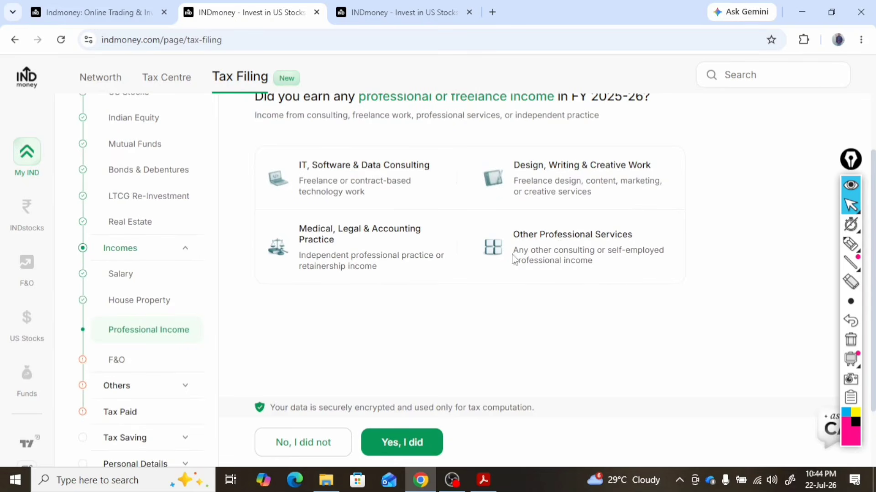
{"action": "left_click", "coordinate": [415, 443]}
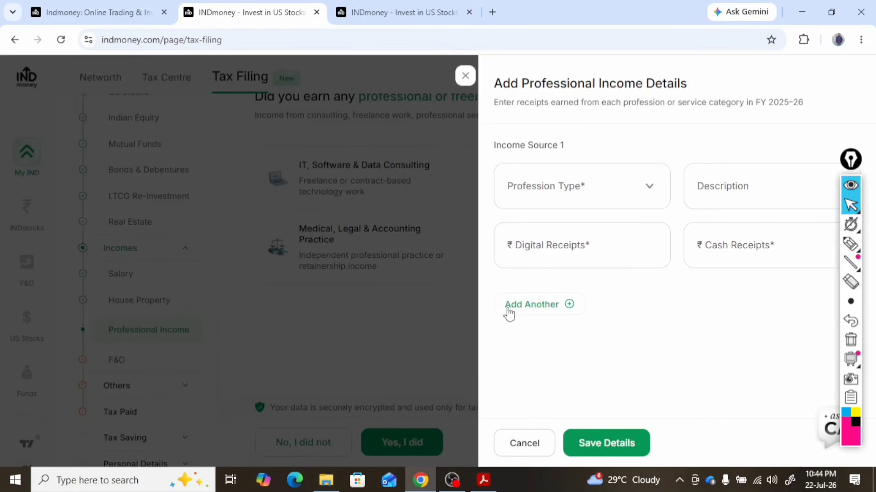
{"action": "left_click", "coordinate": [640, 191]}
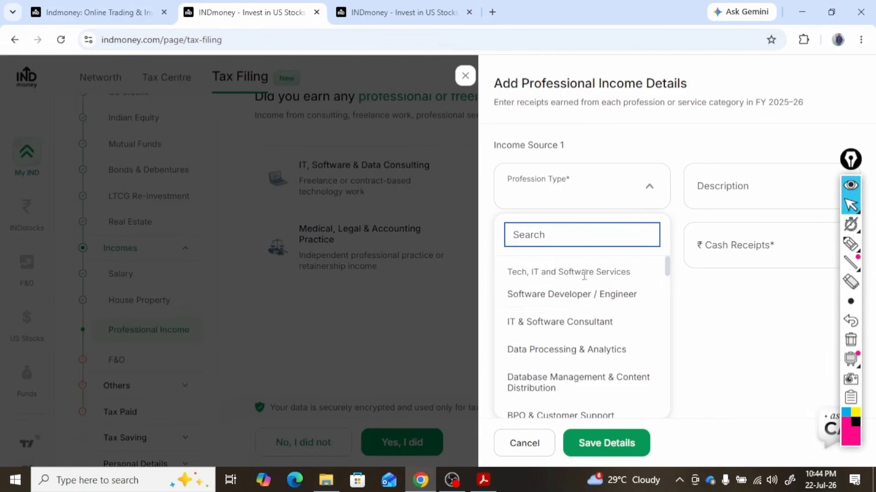
{"action": "scroll", "coordinate": [578, 331], "scroll_direction": "down", "scroll_amount": 3}
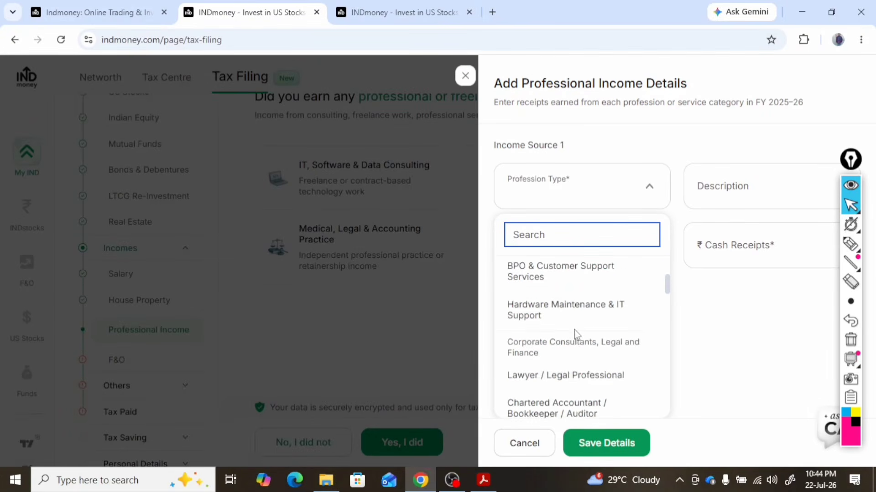
{"action": "scroll", "coordinate": [575, 332], "scroll_direction": "up", "scroll_amount": 3}
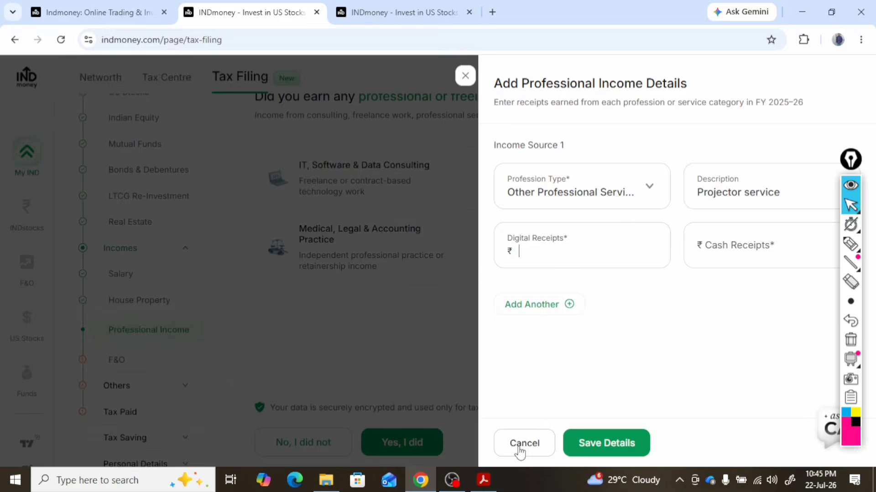
{"action": "left_click", "coordinate": [519, 449]}
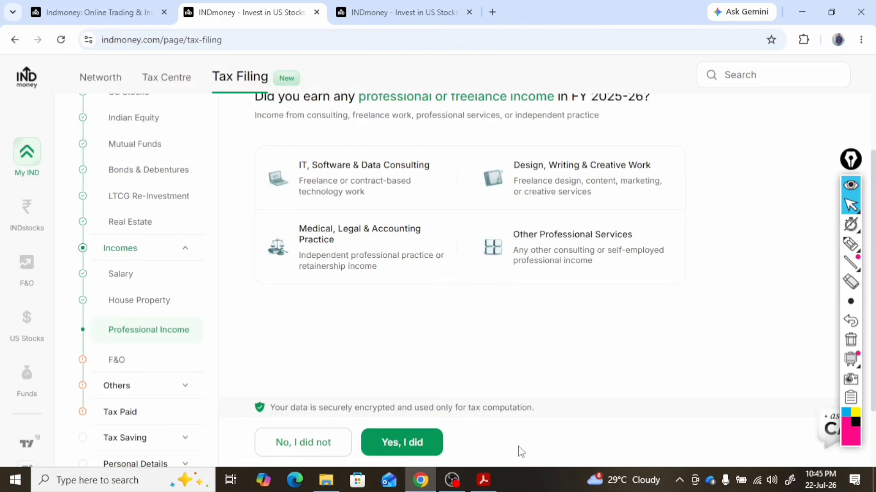
Declare no professional or freelance income and answer No to trading in Futures & Options during FY 2025-26
{"action": "left_click", "coordinate": [309, 451]}
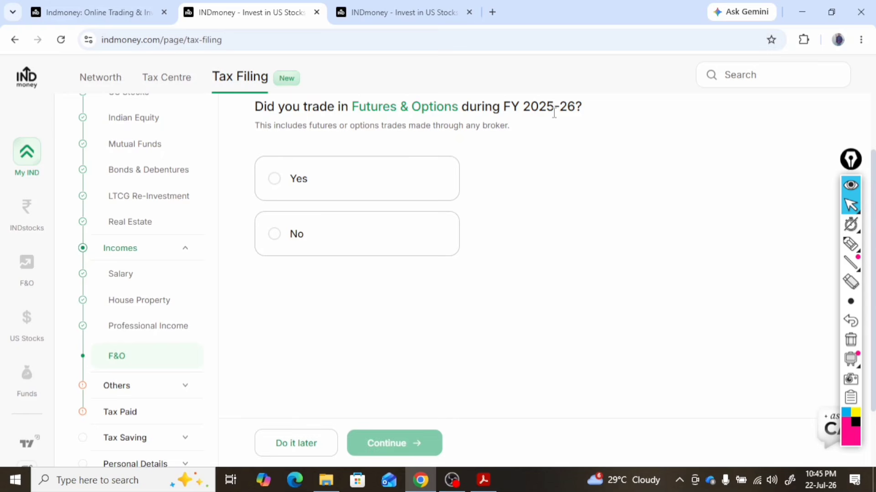
{"action": "left_click", "coordinate": [275, 235]}
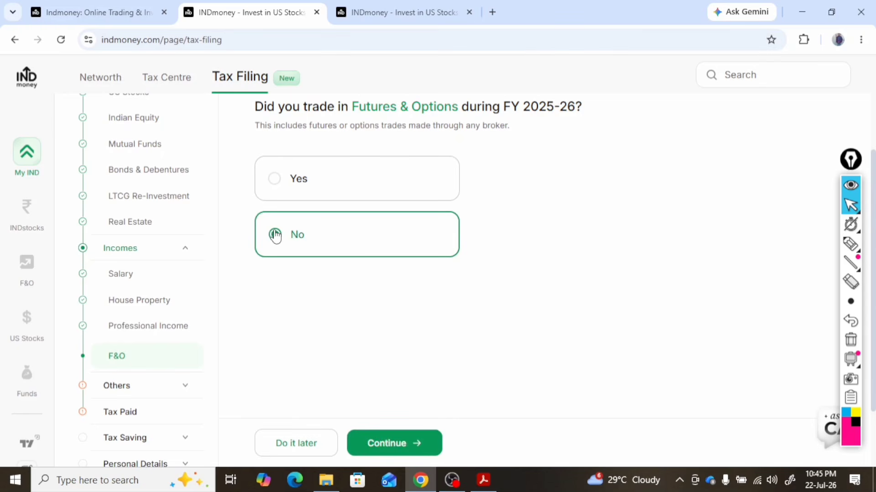
{"action": "left_click", "coordinate": [393, 443]}
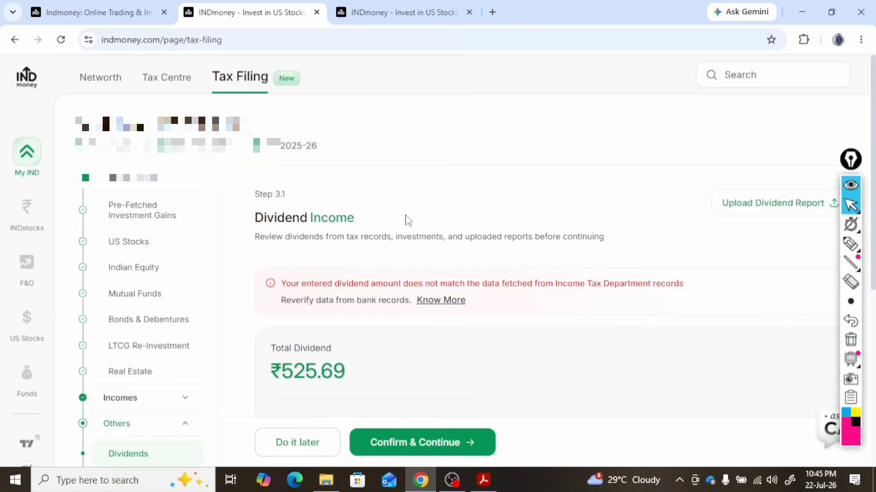
Review and confirm the dividend income and its breakdown, and the interest income by type
{"action": "scroll", "coordinate": [528, 307], "scroll_direction": "down", "scroll_amount": 3}
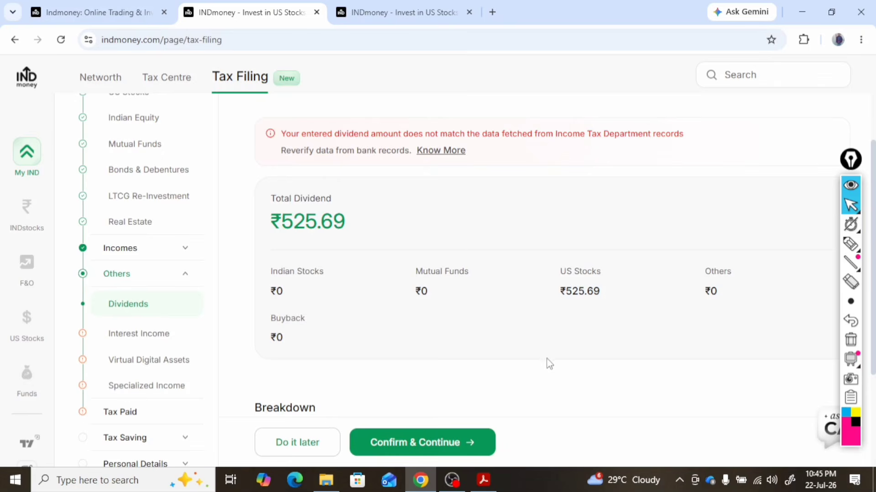
{"action": "scroll", "coordinate": [547, 361], "scroll_direction": "down", "scroll_amount": 3}
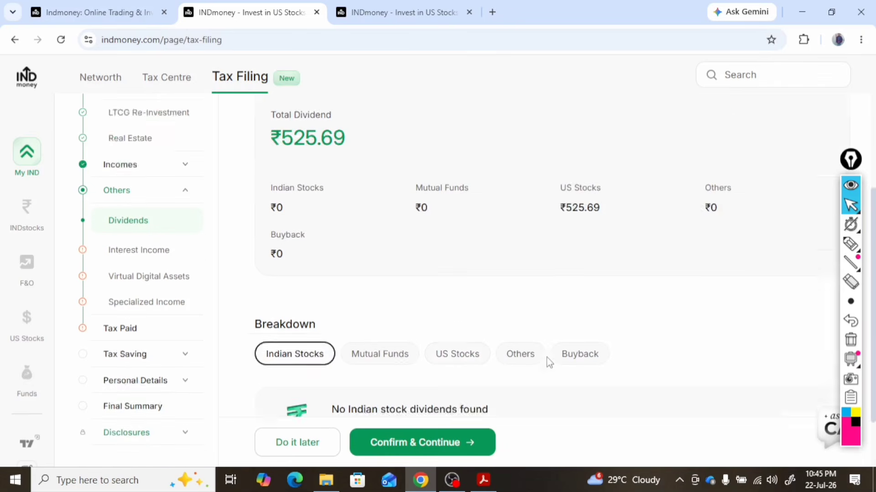
{"action": "left_click", "coordinate": [436, 444]}
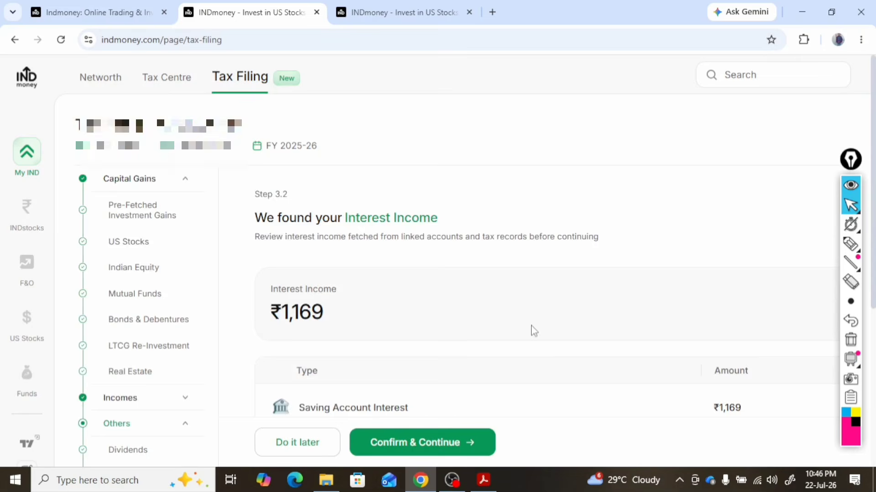
{"action": "scroll", "coordinate": [463, 307], "scroll_direction": "down", "scroll_amount": 3}
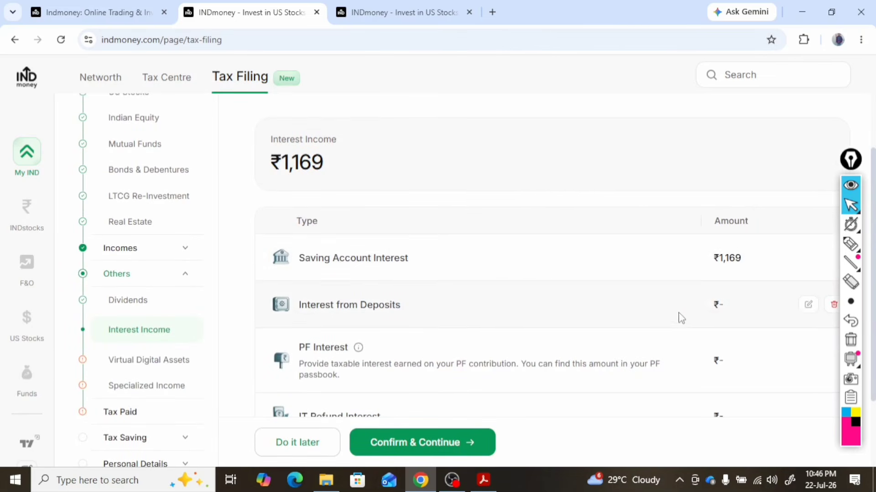
{"action": "scroll", "coordinate": [669, 332], "scroll_direction": "down", "scroll_amount": 2}
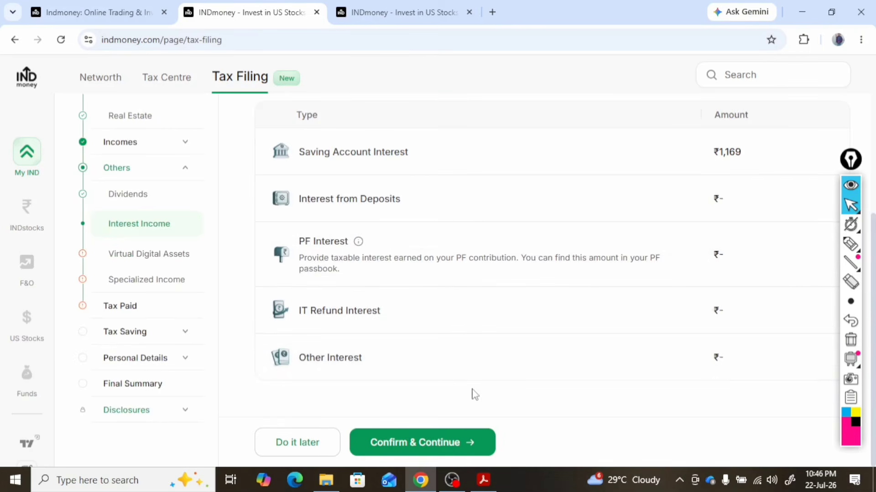
{"action": "left_click", "coordinate": [443, 446]}
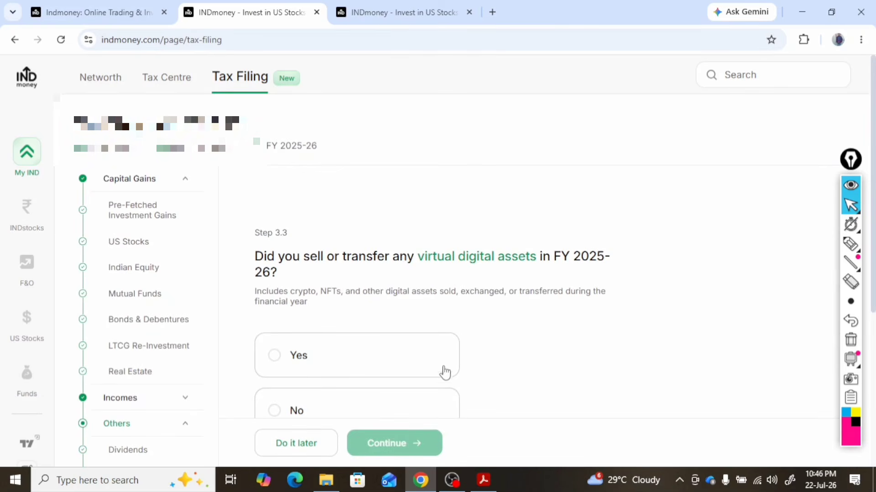
Answer No to selling virtual digital assets in FY 2025-26 and declare no specialized income
{"action": "scroll", "coordinate": [383, 360], "scroll_direction": "down", "scroll_amount": 3}
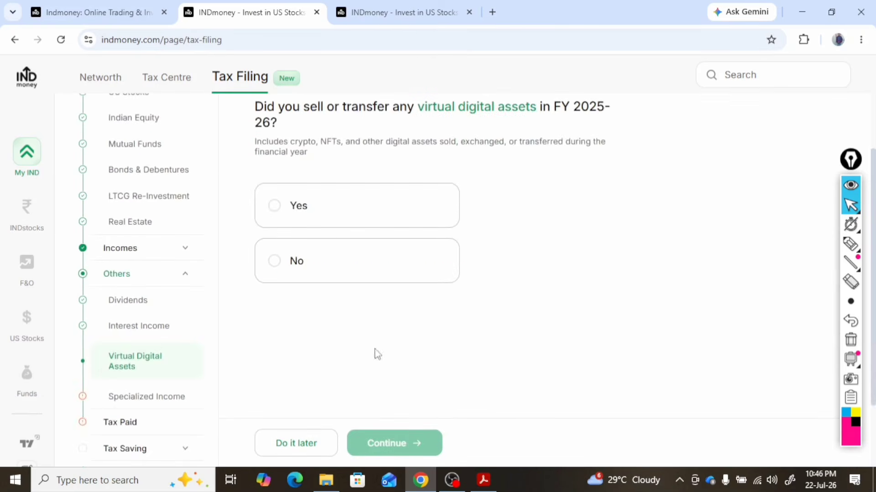
{"action": "left_click", "coordinate": [274, 263]}
{"action": "left_click", "coordinate": [407, 441]}
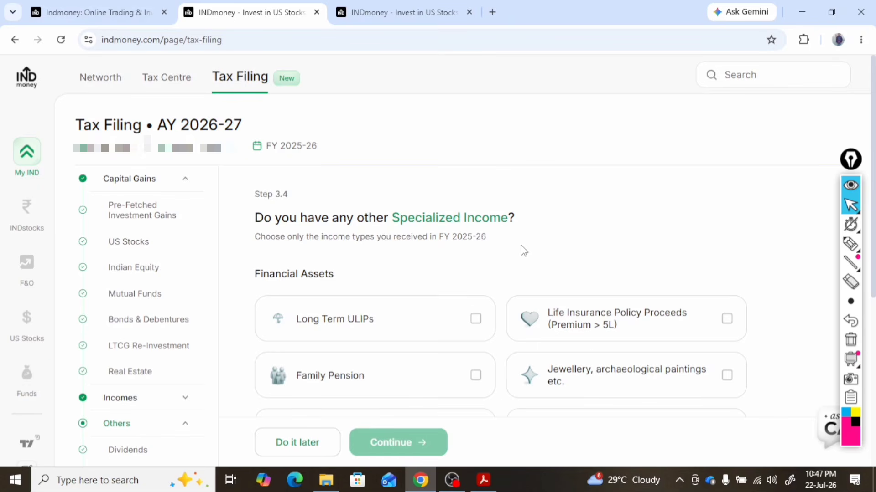
{"action": "scroll", "coordinate": [590, 358], "scroll_direction": "down", "scroll_amount": 5}
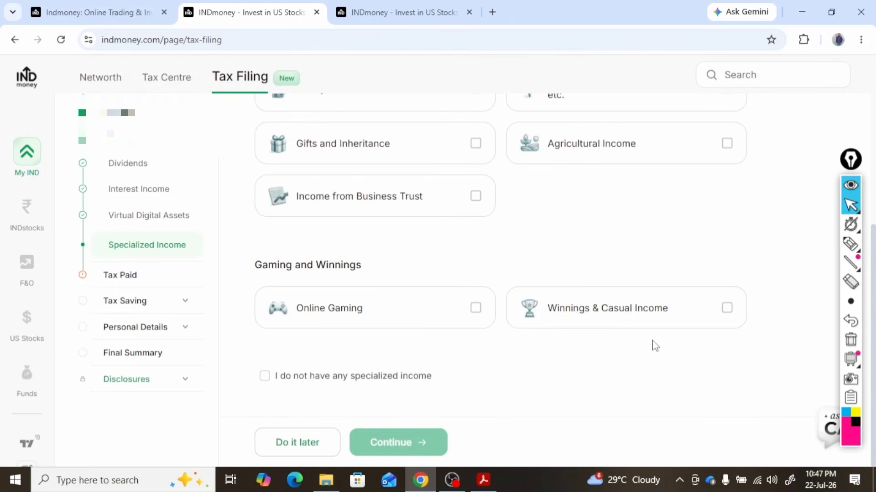
{"action": "left_click", "coordinate": [266, 377]}
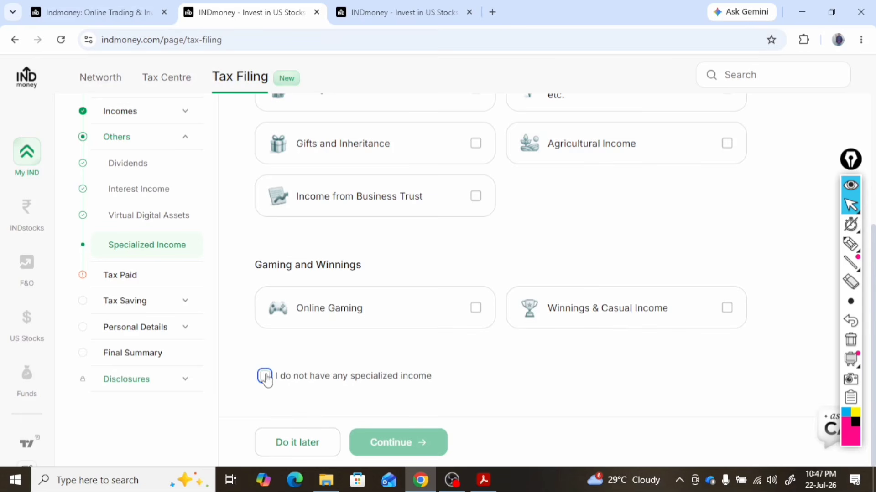
{"action": "left_click", "coordinate": [408, 444]}
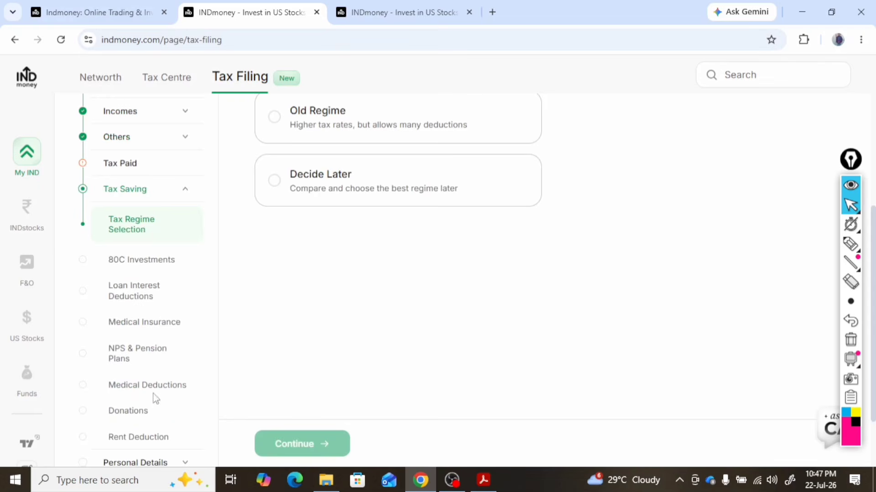
Choose Decide Later for the tax regime and continue to the 80C investments
{"action": "scroll", "coordinate": [529, 348], "scroll_direction": "up", "scroll_amount": 3}
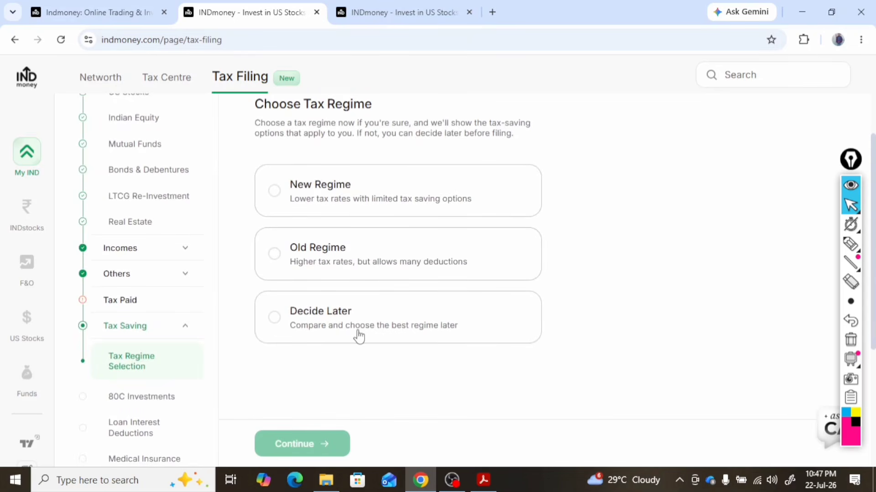
{"action": "left_click", "coordinate": [274, 325]}
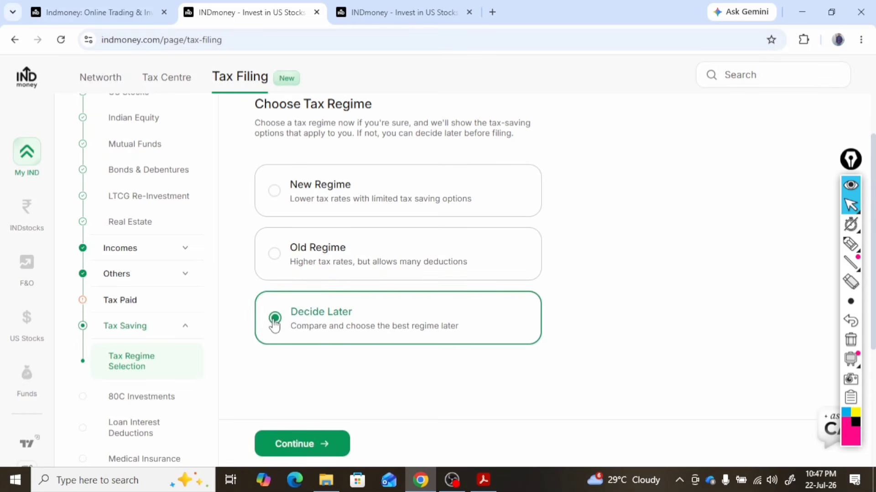
{"action": "left_click", "coordinate": [327, 450]}
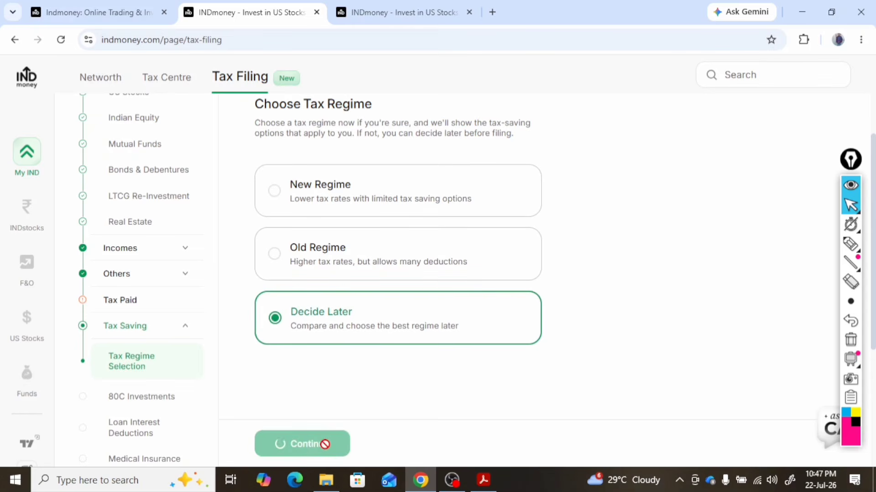
Answer Yes to Section 80C tax-saving investments and set Investment 1's type to Life Insurance Premium
{"action": "left_click", "coordinate": [299, 206]}
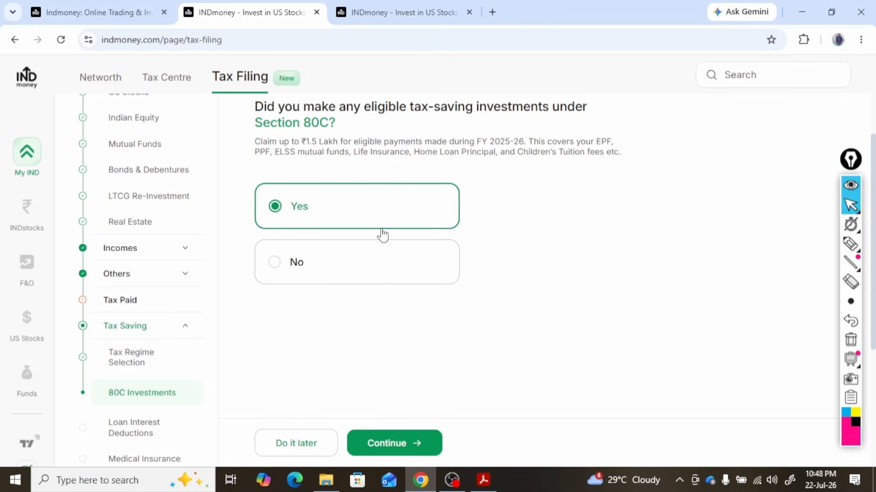
{"action": "left_click", "coordinate": [419, 445]}
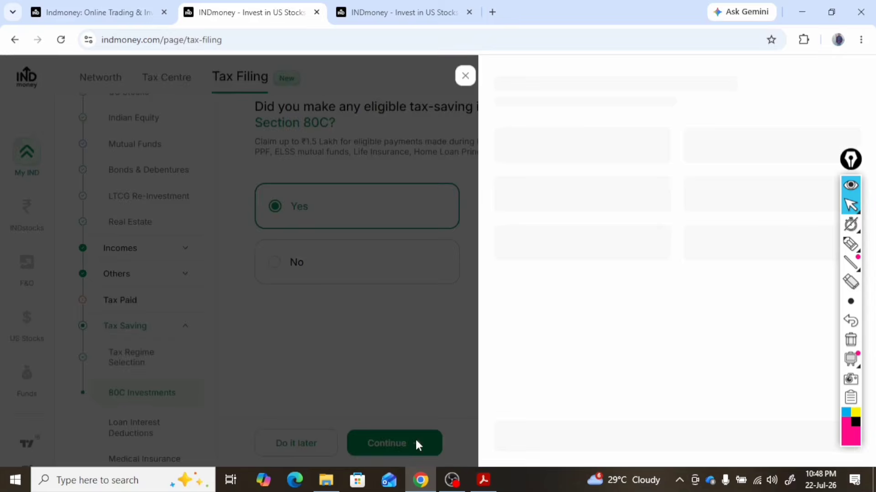
{"action": "left_click", "coordinate": [640, 187]}
{"action": "scroll", "coordinate": [593, 274], "scroll_direction": "down", "scroll_amount": 5}
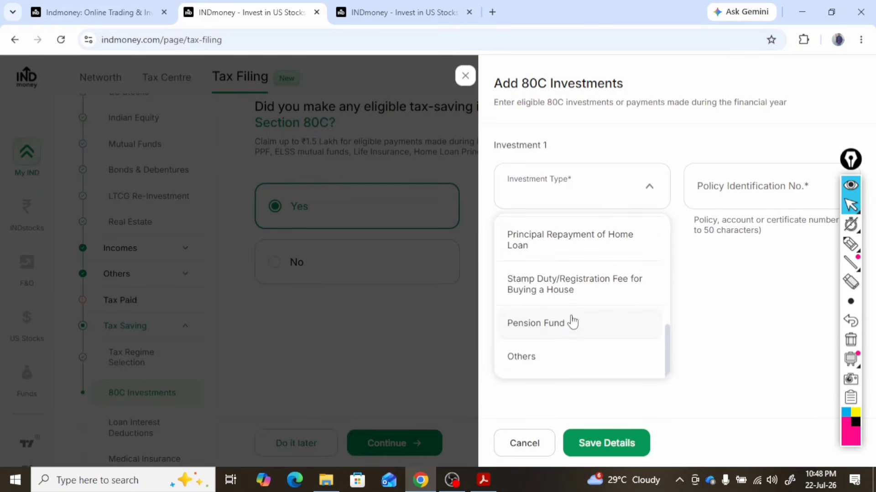
{"action": "scroll", "coordinate": [573, 320], "scroll_direction": "up", "scroll_amount": 4}
{"action": "scroll", "coordinate": [575, 328], "scroll_direction": "down", "scroll_amount": 1}
{"action": "left_click", "coordinate": [586, 354]}
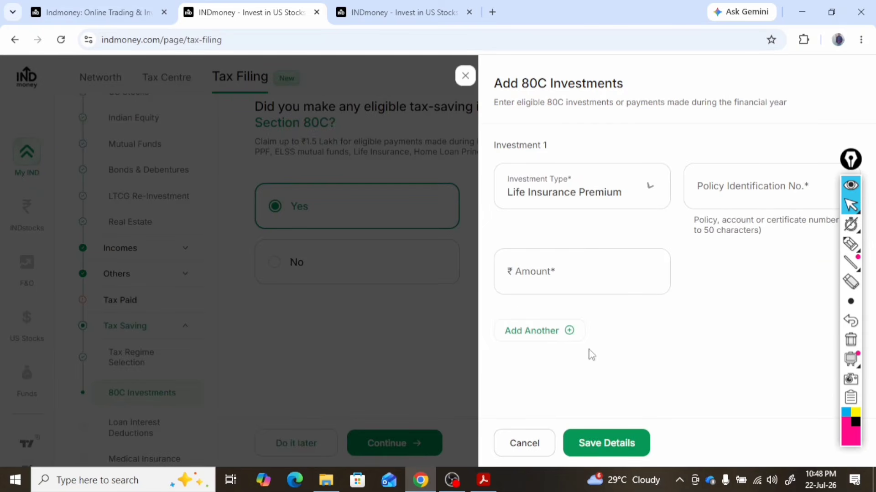
Enter the life insurance policy identification number and an amount of ₹6301, save the 80C details and continue
{"action": "left_click", "coordinate": [714, 194]}
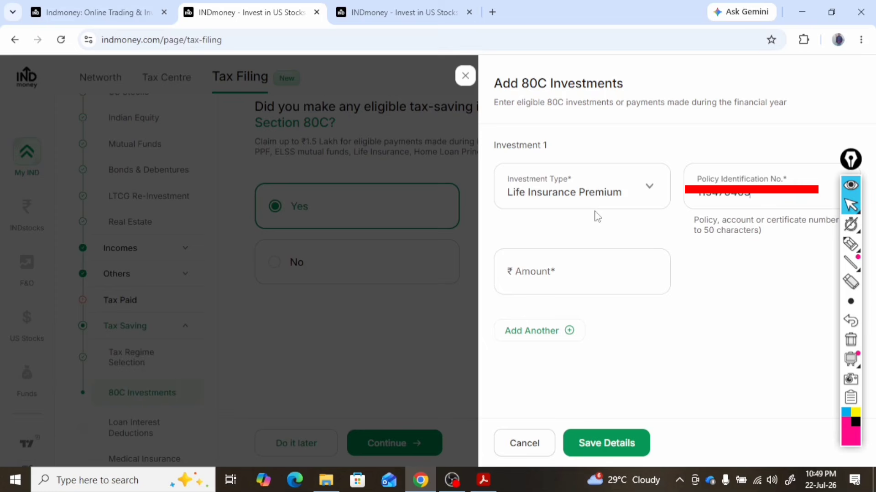
{"action": "left_click", "coordinate": [597, 266]}
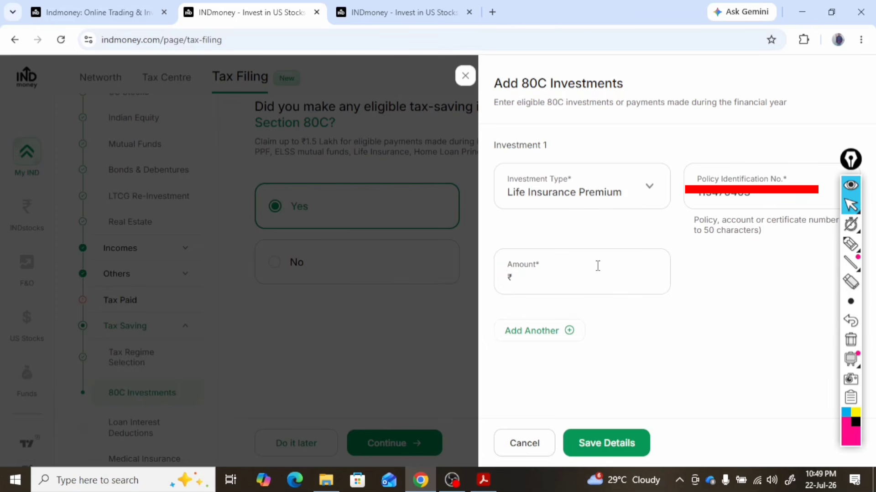
{"action": "type", "text": "6301"}
{"action": "left_click", "coordinate": [611, 445]}
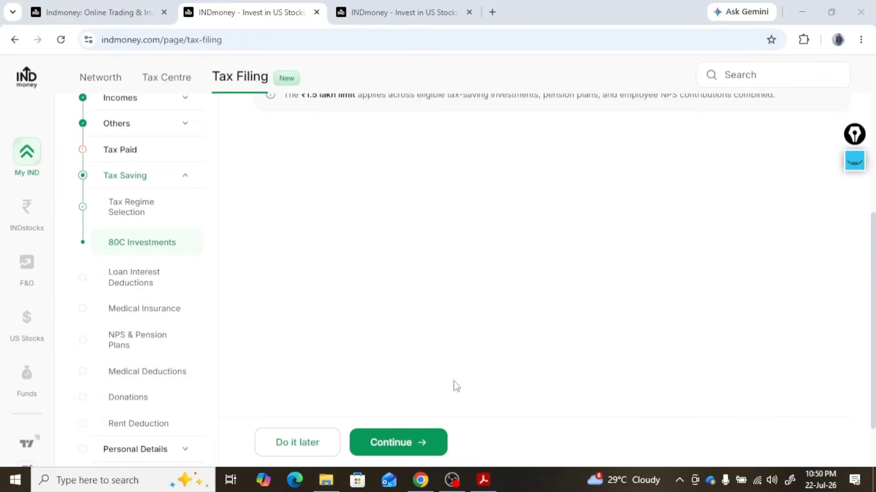
{"action": "left_click", "coordinate": [415, 444]}
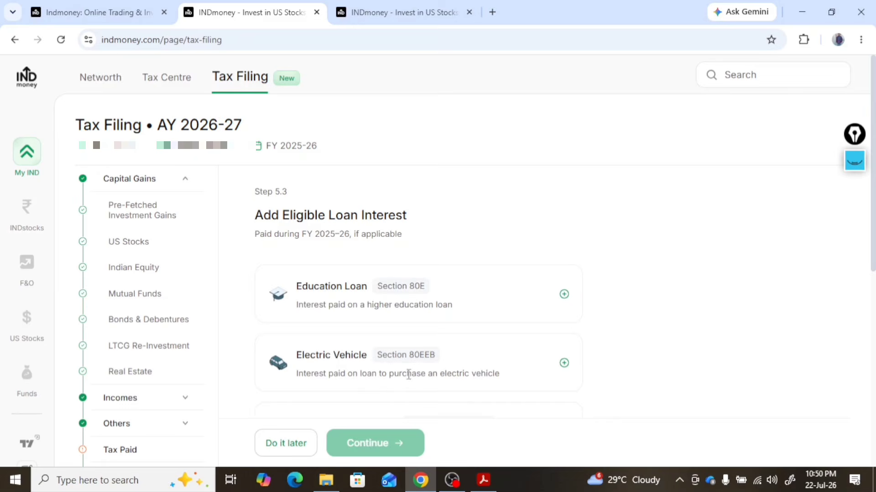
Declare that there are no loan interest deductions to claim and continue
{"action": "scroll", "coordinate": [425, 389], "scroll_direction": "down", "scroll_amount": 3}
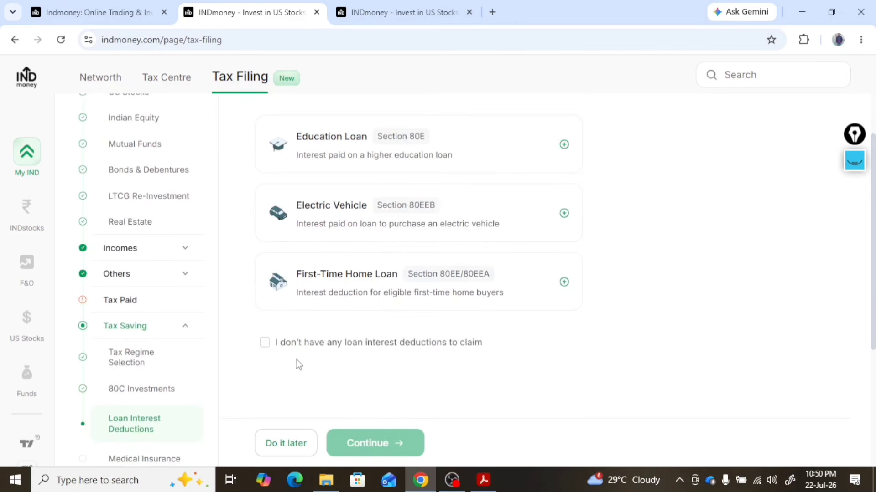
{"action": "left_click", "coordinate": [265, 344]}
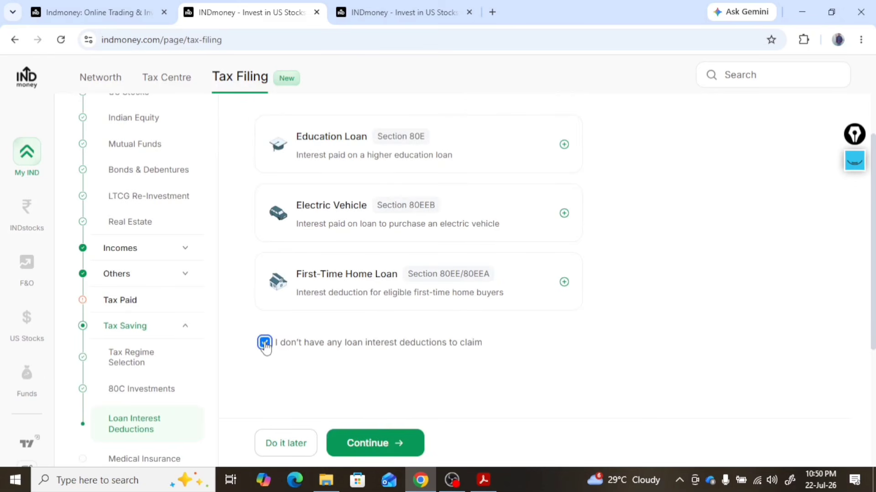
{"action": "left_click", "coordinate": [395, 453]}
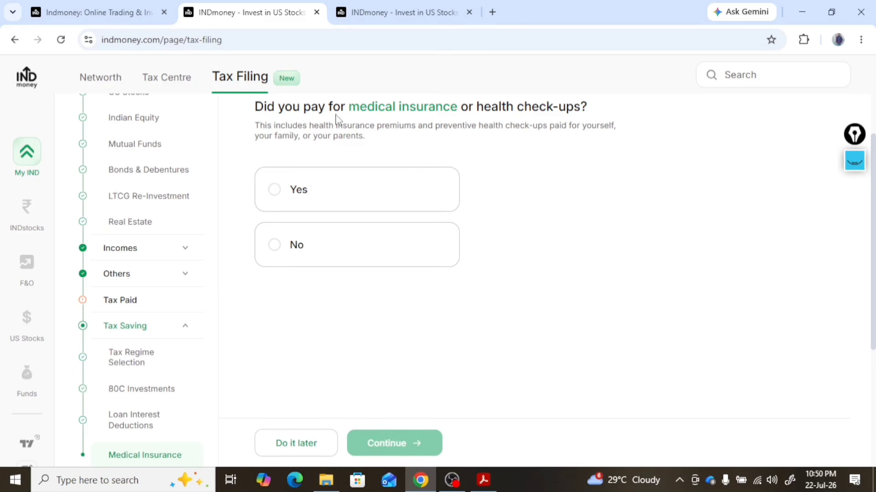
Answer Yes to paying for medical insurance and enter "care health insurance" as the insurer of Policy 1 for Family & Parents
{"action": "left_click", "coordinate": [275, 189]}
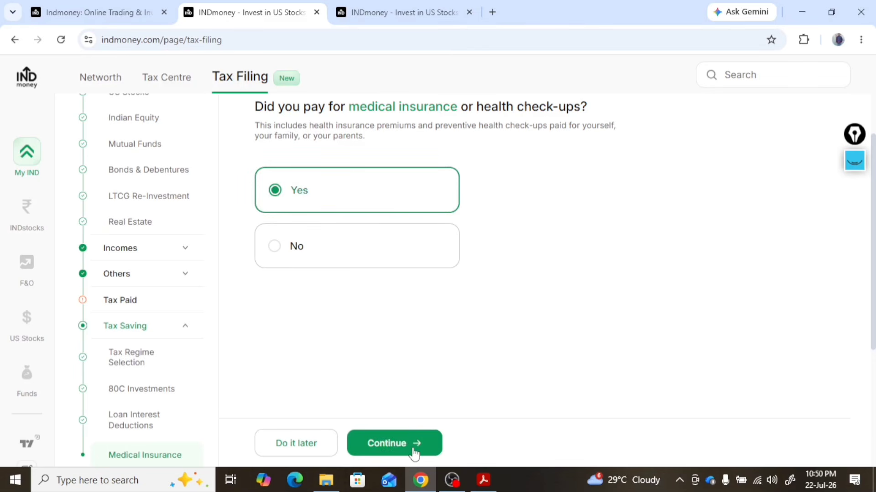
{"action": "left_click", "coordinate": [395, 444]}
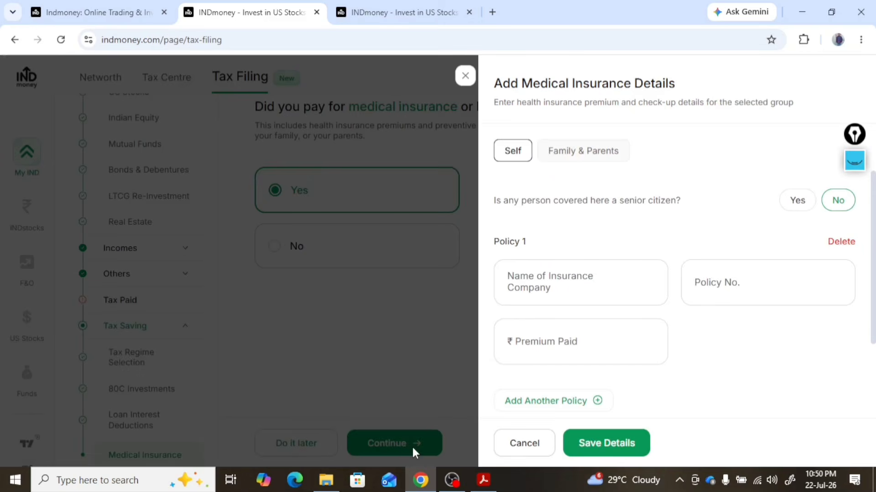
{"action": "left_click", "coordinate": [580, 155]}
{"action": "left_click", "coordinate": [545, 294]}
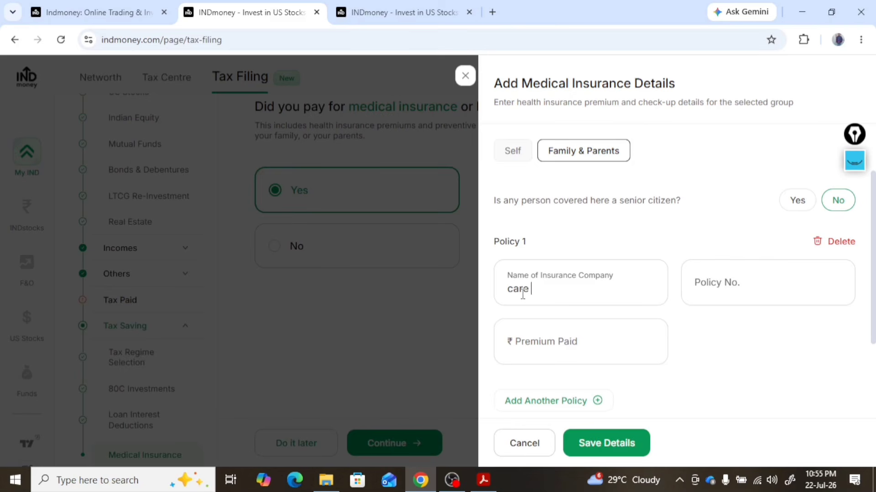
{"action": "type", "text": "care health insurance"}
Enter the health policy number and a premium paid of ₹11985, save the details, review the medical insurance deductions and continue
{"action": "left_click", "coordinate": [717, 283]}
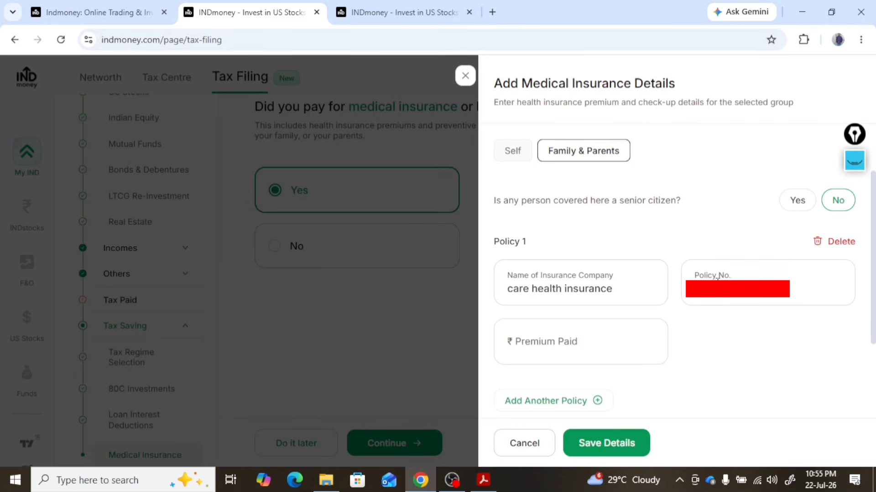
{"action": "left_click", "coordinate": [526, 334]}
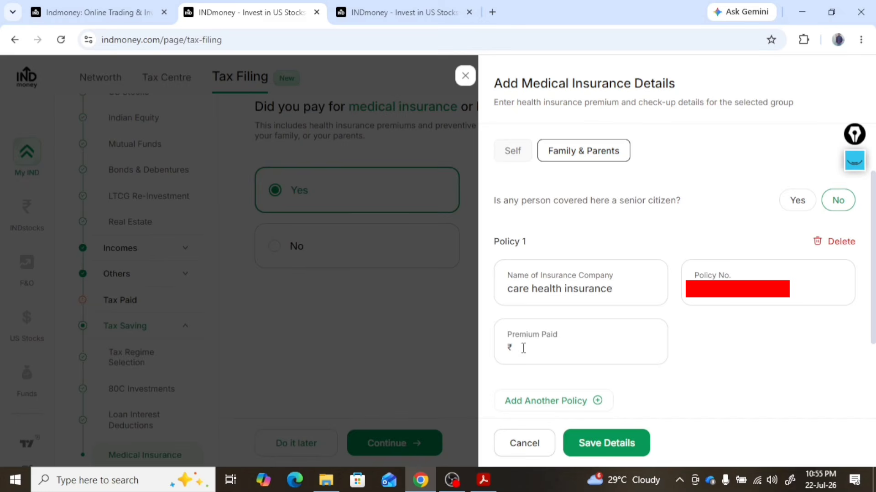
{"action": "type", "text": "11985"}
{"action": "left_click", "coordinate": [588, 442]}
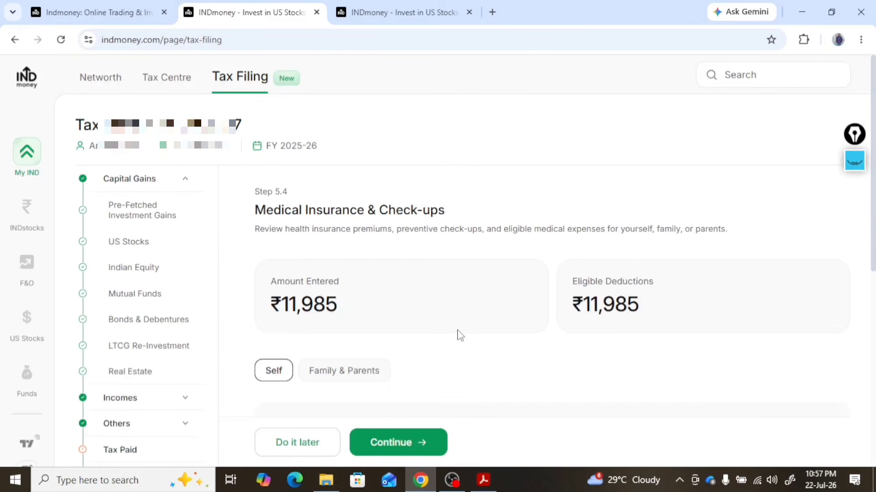
{"action": "scroll", "coordinate": [461, 336], "scroll_direction": "down", "scroll_amount": 3}
{"action": "left_click", "coordinate": [416, 444]}
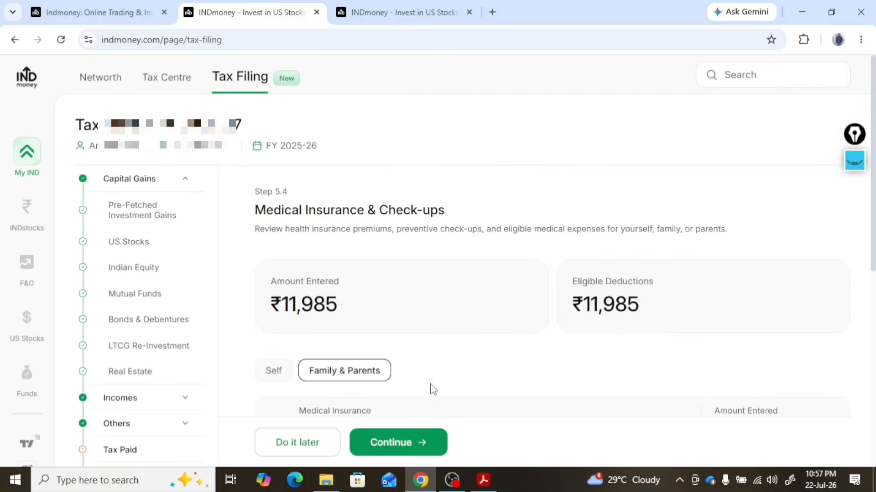
Review the NPS and pension contribution options, declare no pension or NPS deductions, and continue
{"action": "scroll", "coordinate": [471, 208], "scroll_direction": "down", "scroll_amount": 3}
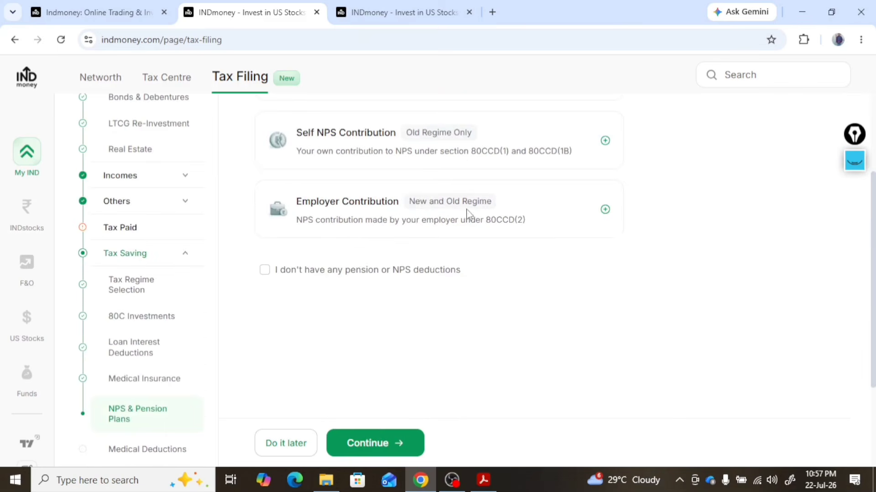
{"action": "scroll", "coordinate": [376, 303], "scroll_direction": "up", "scroll_amount": 3}
{"action": "scroll", "coordinate": [375, 305], "scroll_direction": "down", "scroll_amount": 3}
{"action": "left_click", "coordinate": [265, 271]}
{"action": "left_click", "coordinate": [397, 446]}
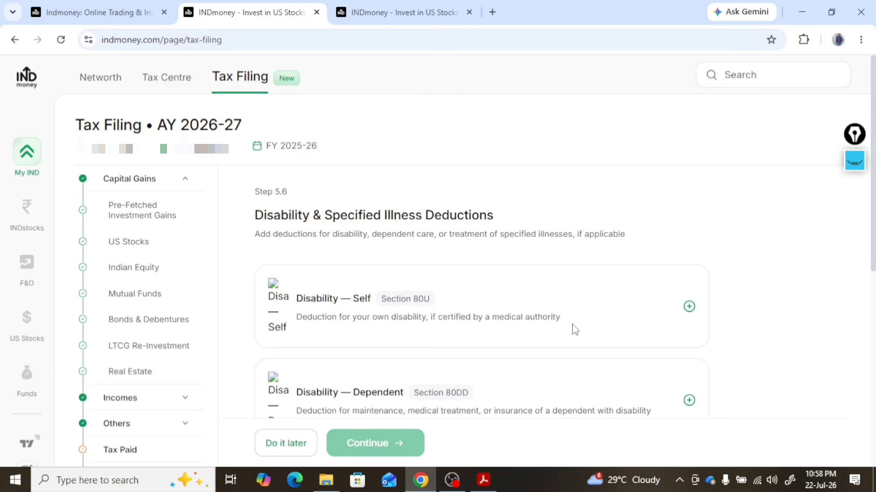
Declare that there are no disability or specified illness deductions and continue
{"action": "scroll", "coordinate": [574, 329], "scroll_direction": "down", "scroll_amount": 5}
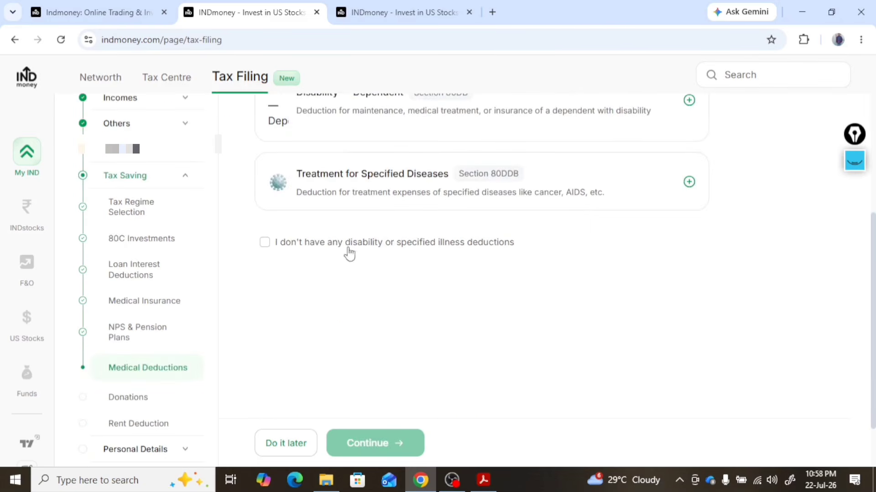
{"action": "left_click", "coordinate": [263, 246]}
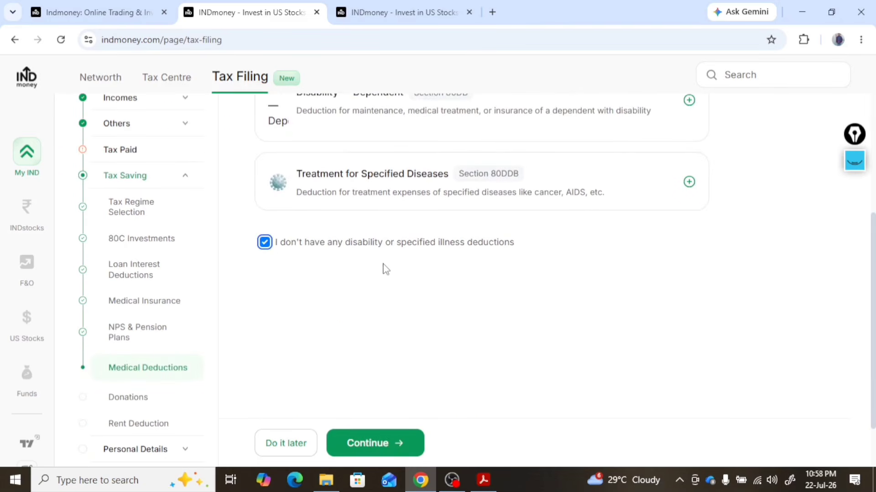
{"action": "left_click", "coordinate": [396, 446]}
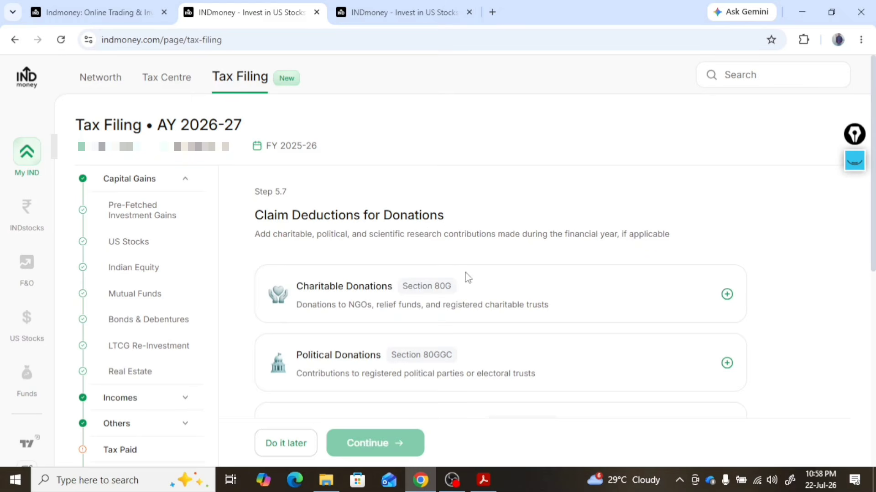
Declare that there are no charitable, political or scientific research donations to claim and continue
{"action": "scroll", "coordinate": [475, 285], "scroll_direction": "down", "scroll_amount": 3}
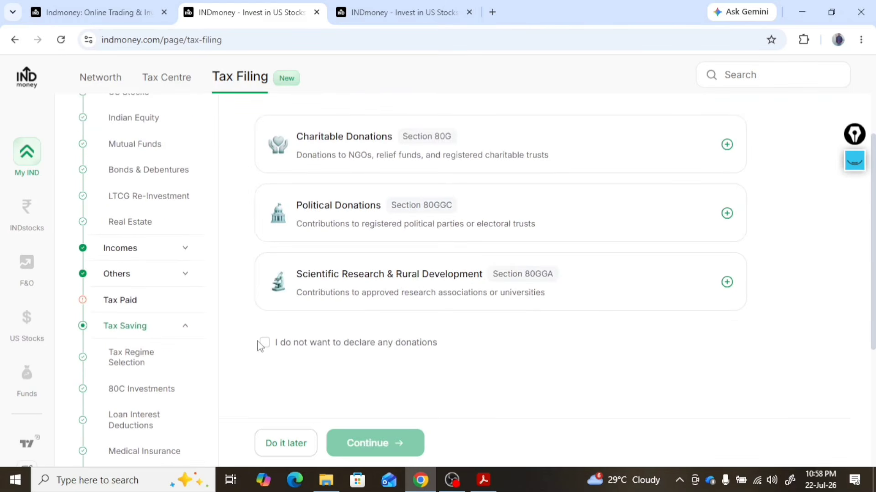
{"action": "left_click", "coordinate": [277, 346]}
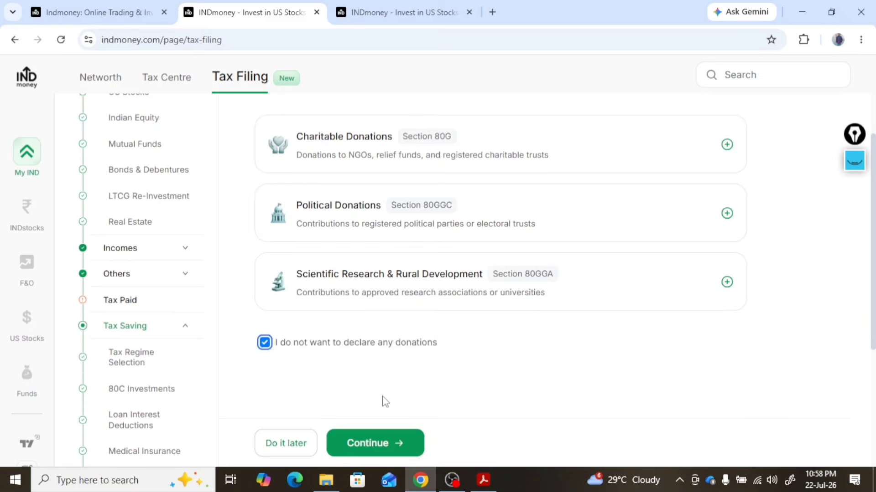
{"action": "left_click", "coordinate": [371, 445]}
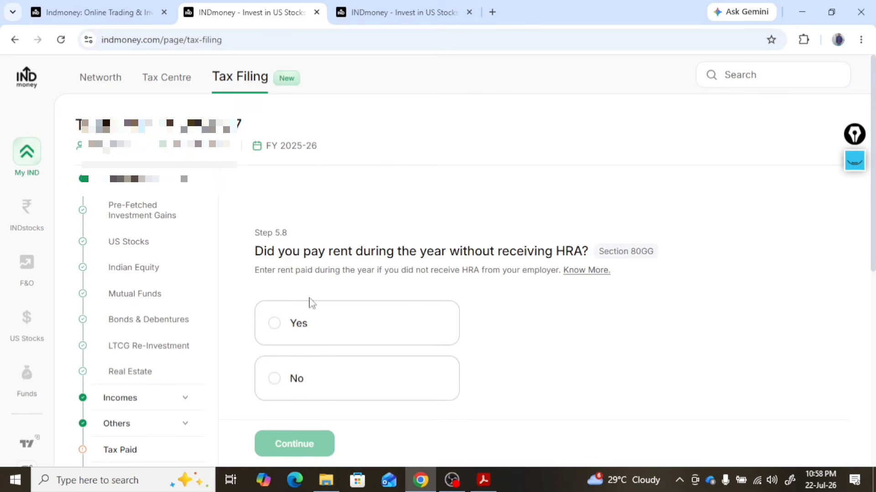
{"action": "left_click", "coordinate": [275, 330]}
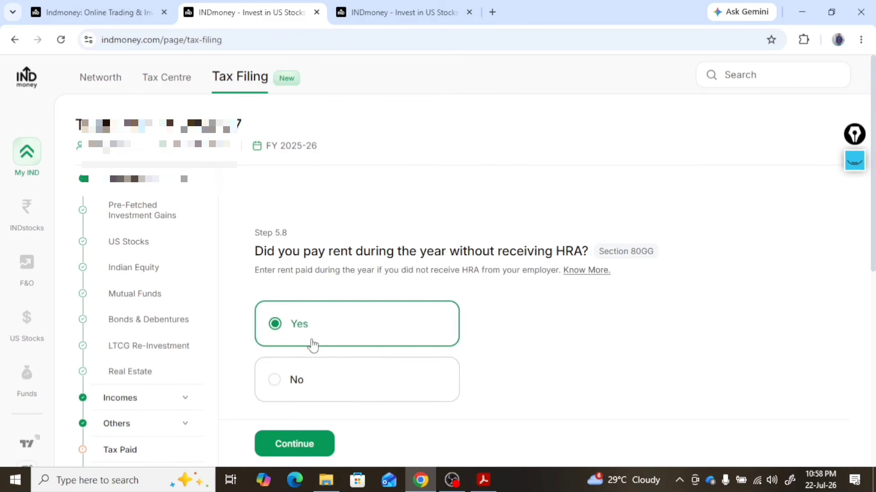
{"action": "left_click", "coordinate": [301, 442]}
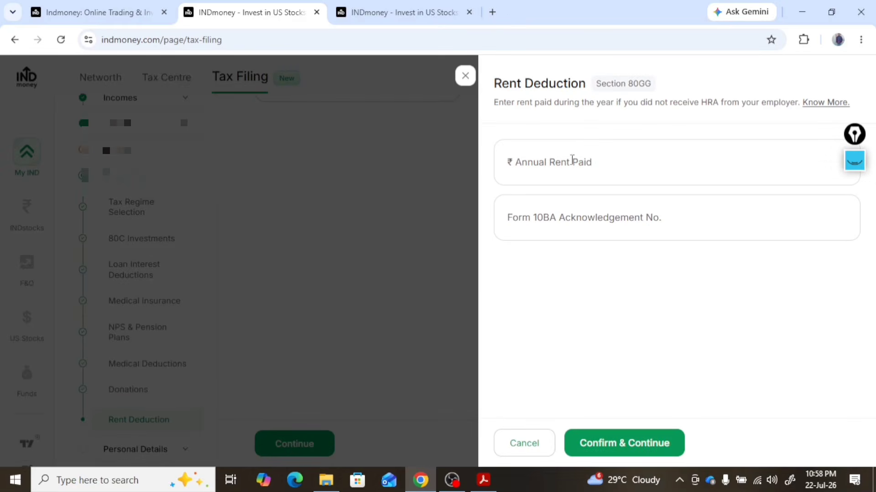
{"action": "left_click", "coordinate": [572, 161]}
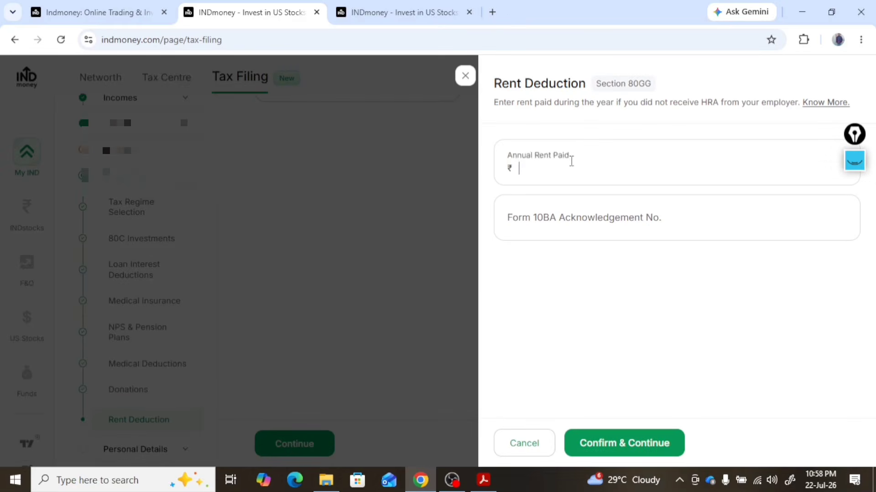
Answer No to having paid rent during the year without receiving HRA and continue
{"action": "left_click", "coordinate": [445, 365]}
{"action": "left_click", "coordinate": [305, 450]}
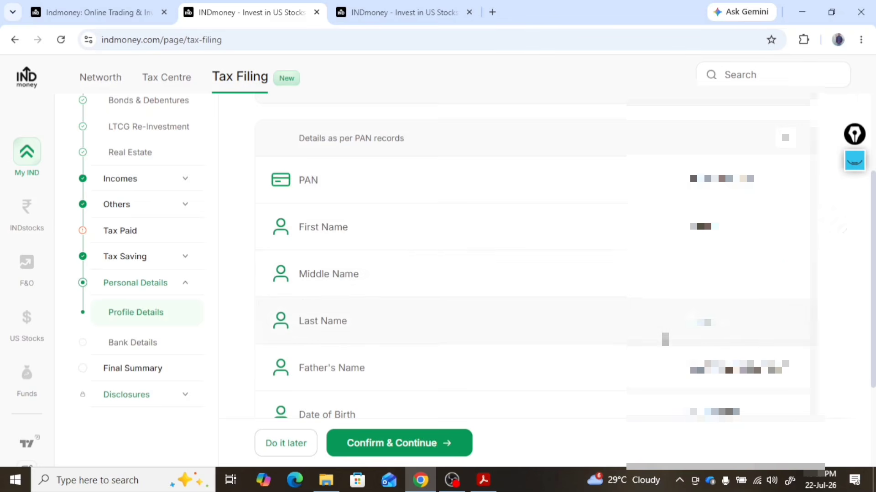
Review the personal details as per PAN records, set the gender to Male, save the change and confirm the details
{"action": "scroll", "coordinate": [661, 340], "scroll_direction": "down", "scroll_amount": 3}
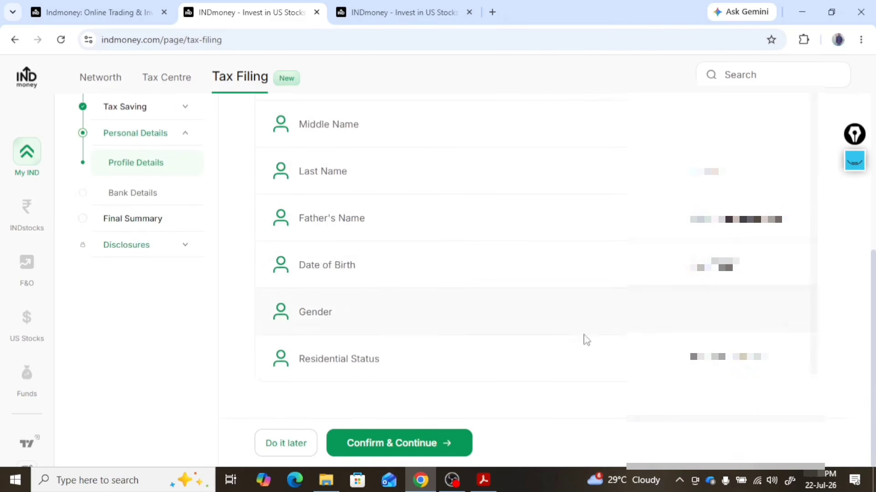
{"action": "scroll", "coordinate": [456, 312], "scroll_direction": "up", "scroll_amount": 5}
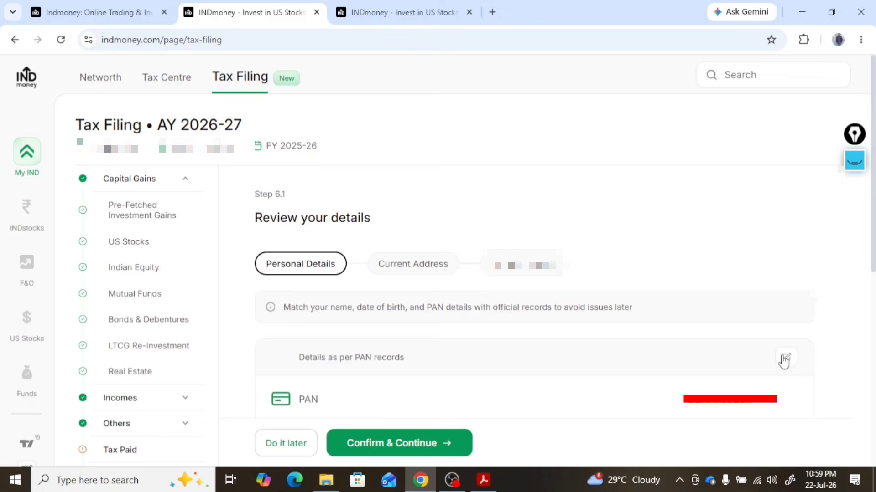
{"action": "left_click", "coordinate": [784, 358]}
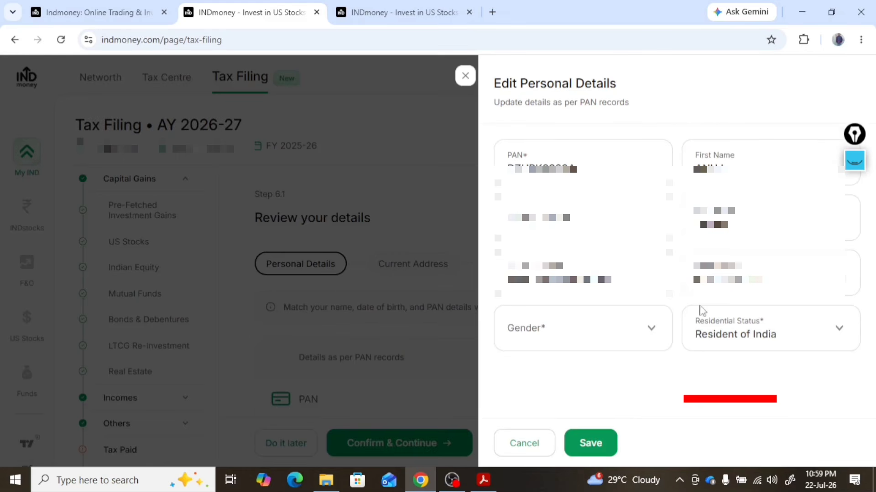
{"action": "left_click", "coordinate": [647, 332]}
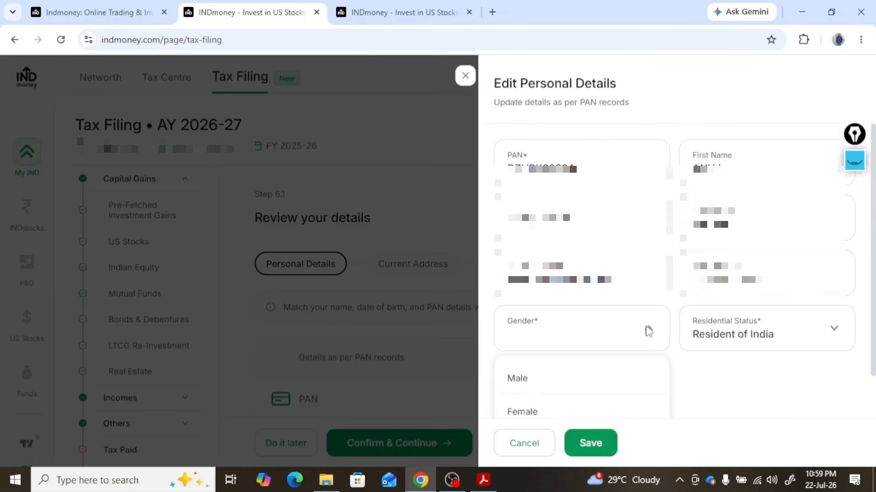
{"action": "left_click", "coordinate": [556, 387]}
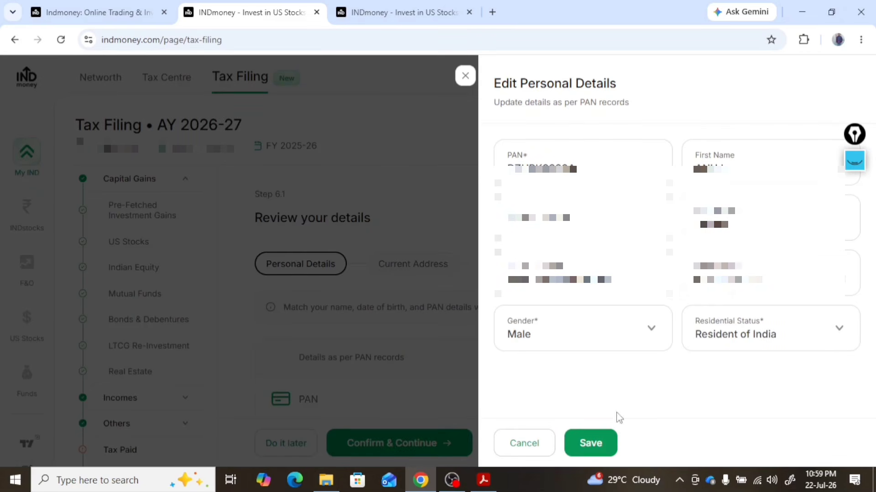
{"action": "left_click", "coordinate": [588, 443]}
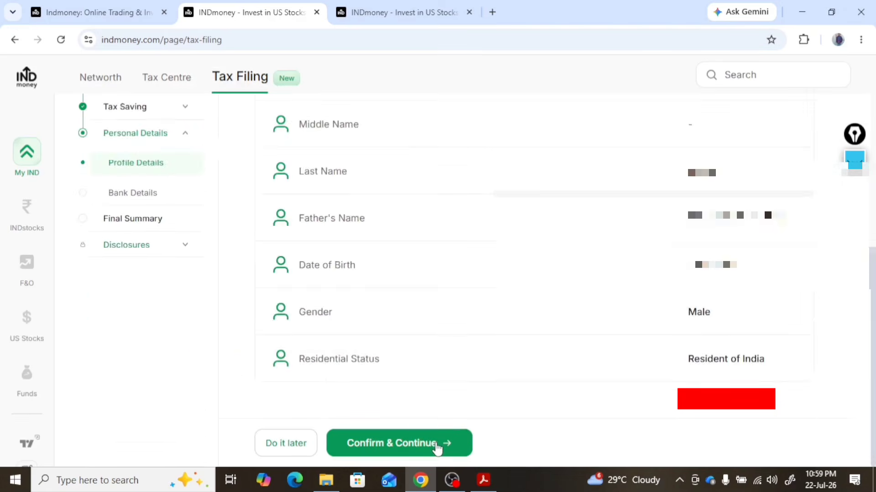
{"action": "left_click", "coordinate": [437, 446]}
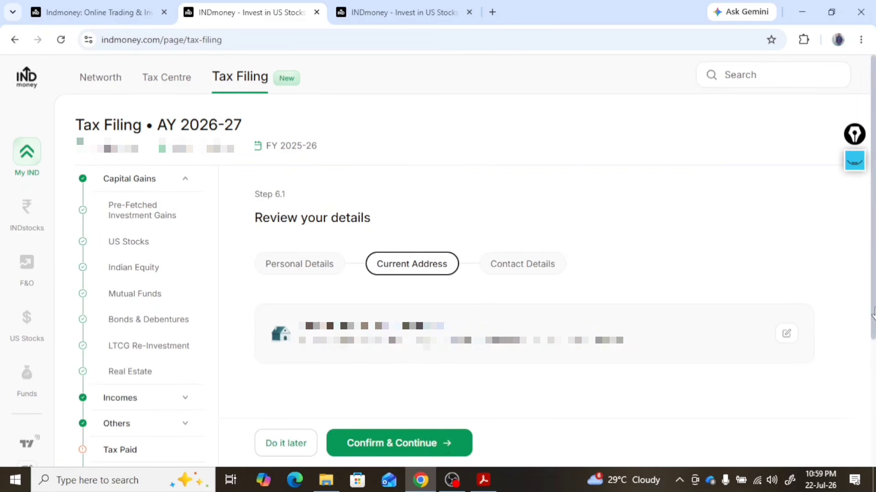
Confirm the current address, review the contact details for OTPs and updates, and confirm them
{"action": "left_click", "coordinate": [425, 453]}
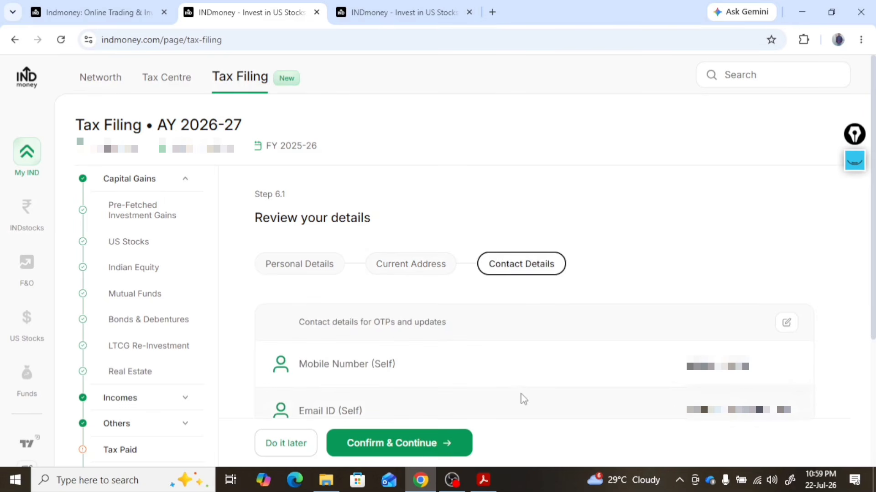
{"action": "scroll", "coordinate": [531, 319], "scroll_direction": "down", "scroll_amount": 3}
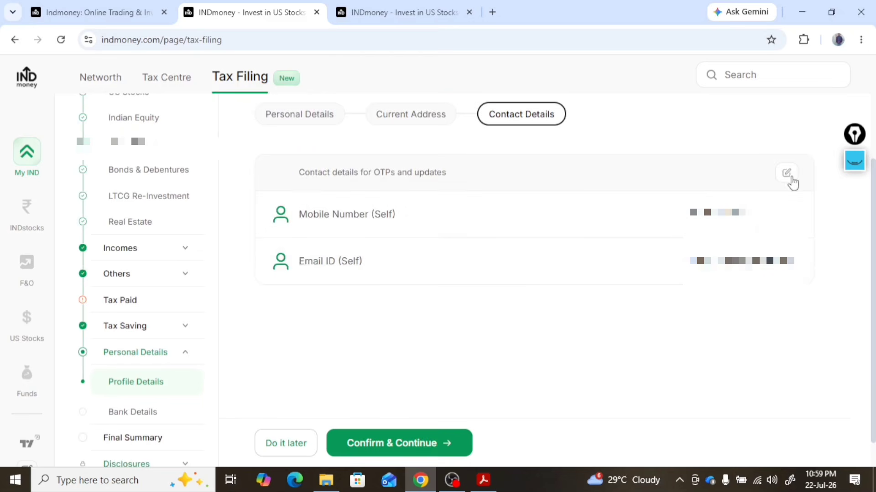
{"action": "left_click", "coordinate": [853, 160]}
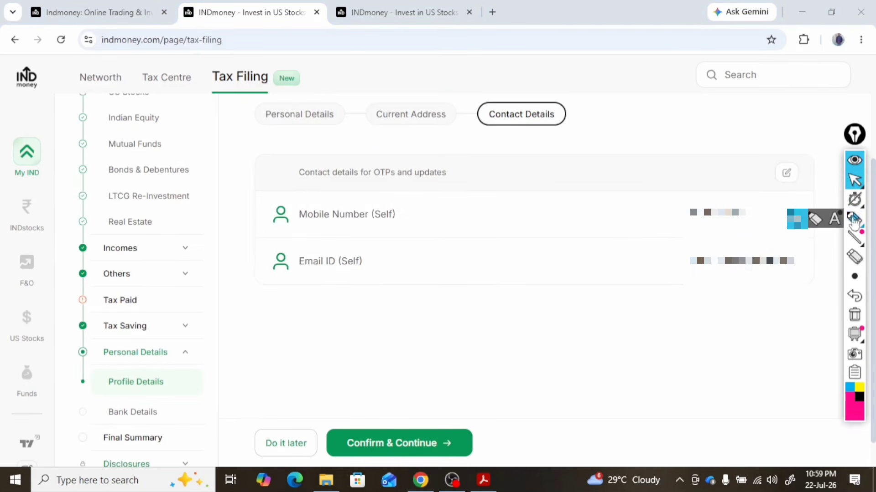
{"action": "left_click", "coordinate": [854, 180]}
{"action": "left_click", "coordinate": [423, 443]}
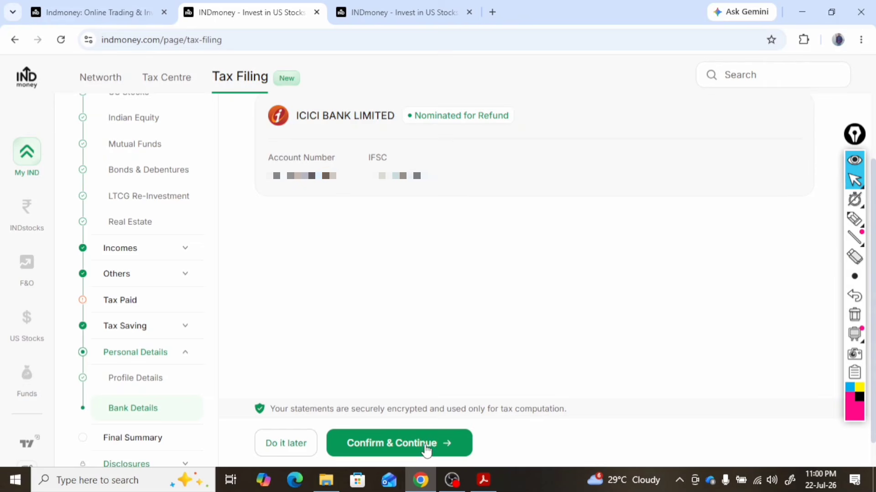
Review the ICICI Bank account nominated for refund and confirm the bank details
{"action": "scroll", "coordinate": [417, 299], "scroll_direction": "up", "scroll_amount": 3}
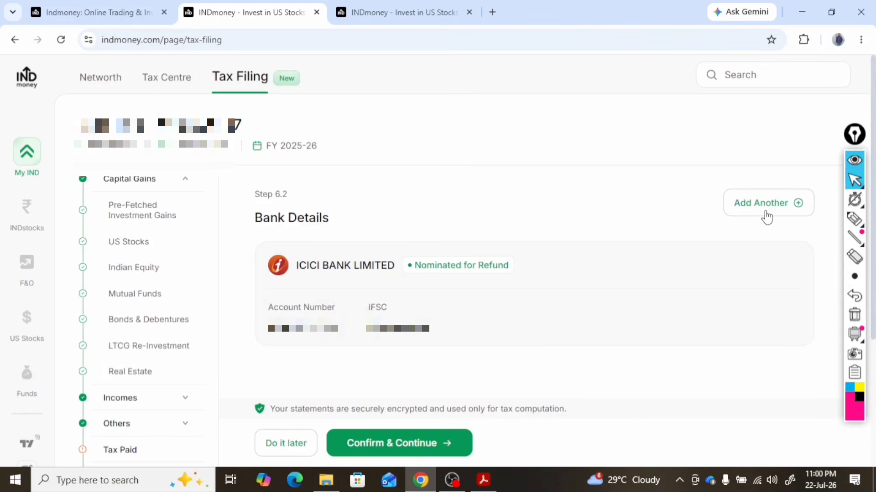
{"action": "scroll", "coordinate": [516, 323], "scroll_direction": "down", "scroll_amount": 4}
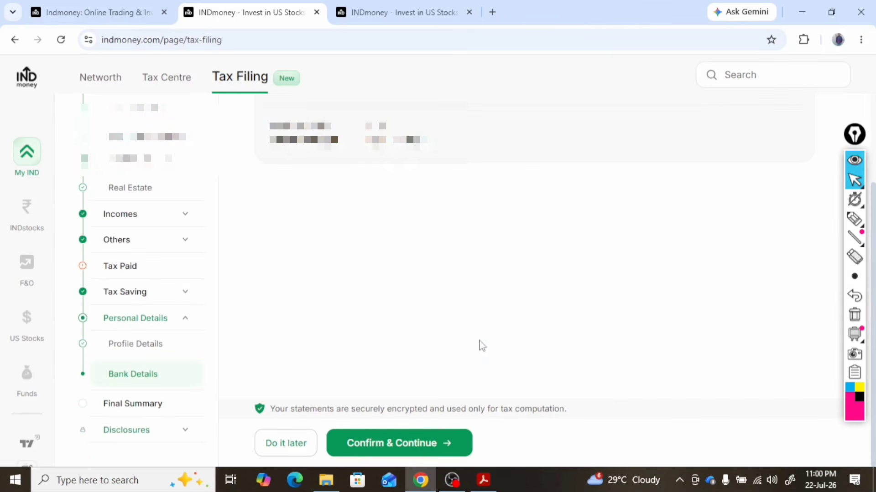
{"action": "left_click", "coordinate": [415, 442]}
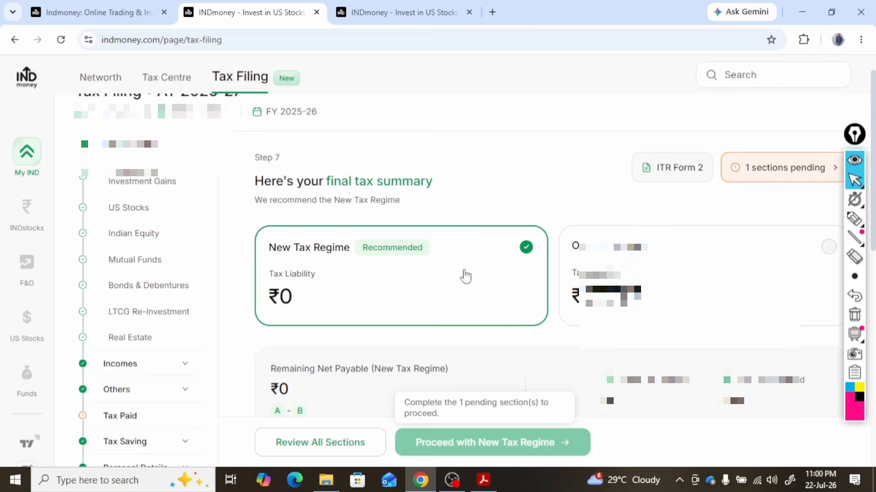
Examine the tax calculation breakdown in the final summary, and recheck and confirm the pre-fetched investment gains through the review of all sections
{"action": "scroll", "coordinate": [468, 276], "scroll_direction": "down", "scroll_amount": 6}
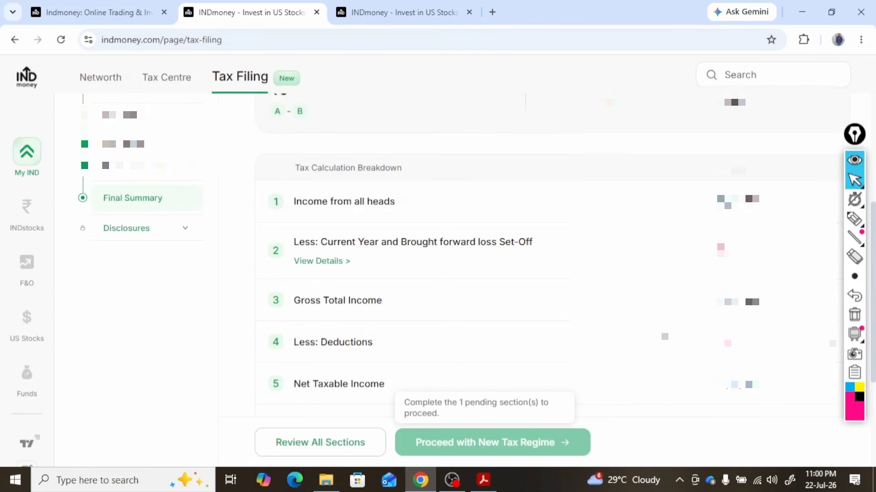
{"action": "scroll", "coordinate": [566, 303], "scroll_direction": "down", "scroll_amount": 3}
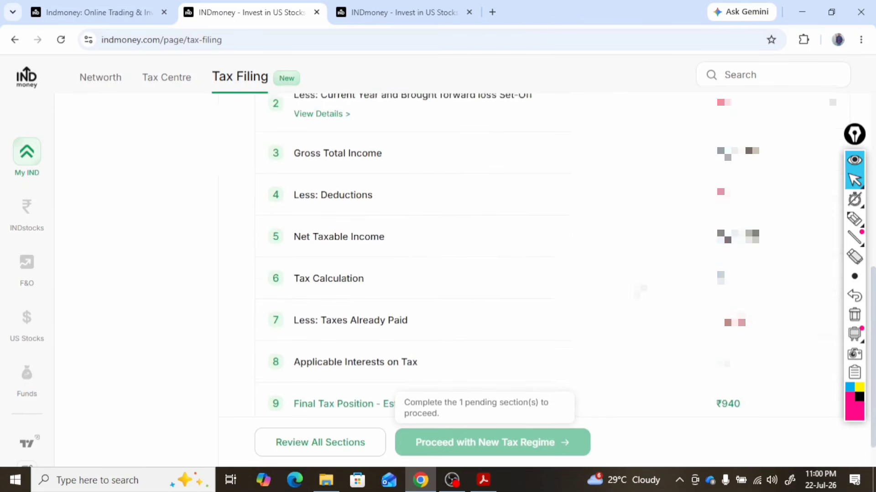
{"action": "scroll", "coordinate": [637, 288], "scroll_direction": "up", "scroll_amount": 10}
{"action": "scroll", "coordinate": [529, 361], "scroll_direction": "down", "scroll_amount": 11}
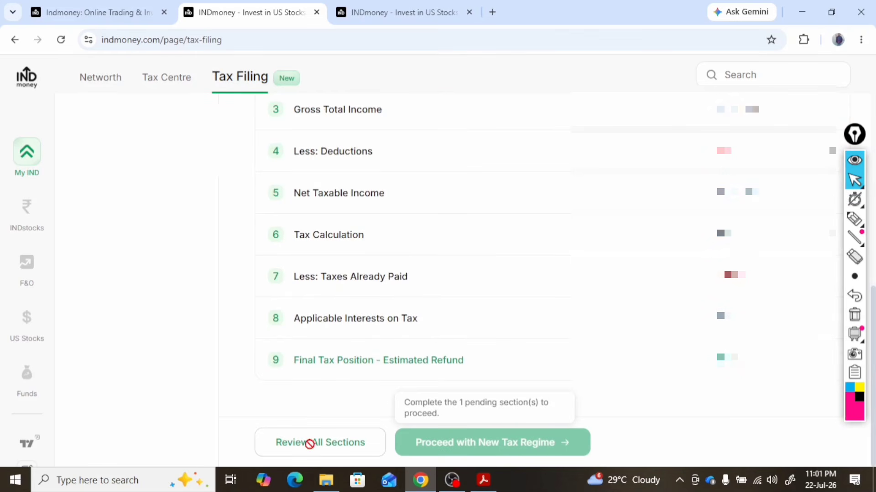
{"action": "left_click", "coordinate": [308, 444]}
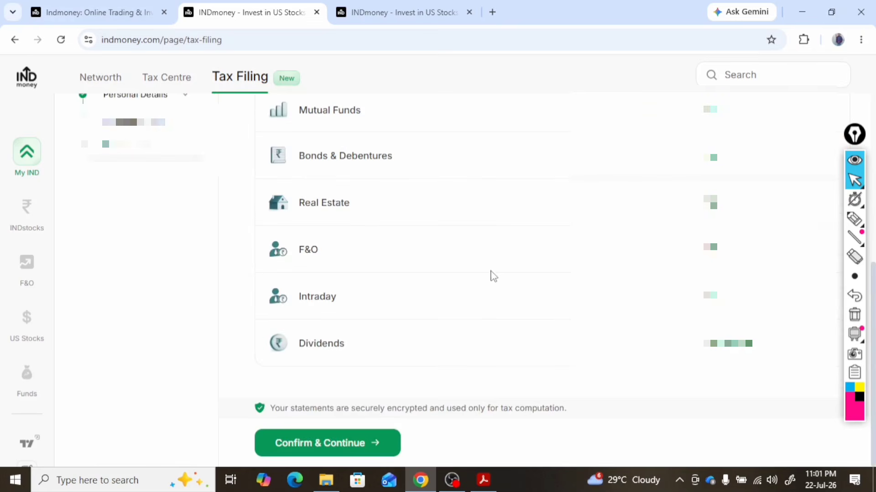
{"action": "scroll", "coordinate": [493, 277], "scroll_direction": "up", "scroll_amount": 5}
{"action": "scroll", "coordinate": [517, 256], "scroll_direction": "down", "scroll_amount": 1}
{"action": "scroll", "coordinate": [520, 252], "scroll_direction": "up", "scroll_amount": 3}
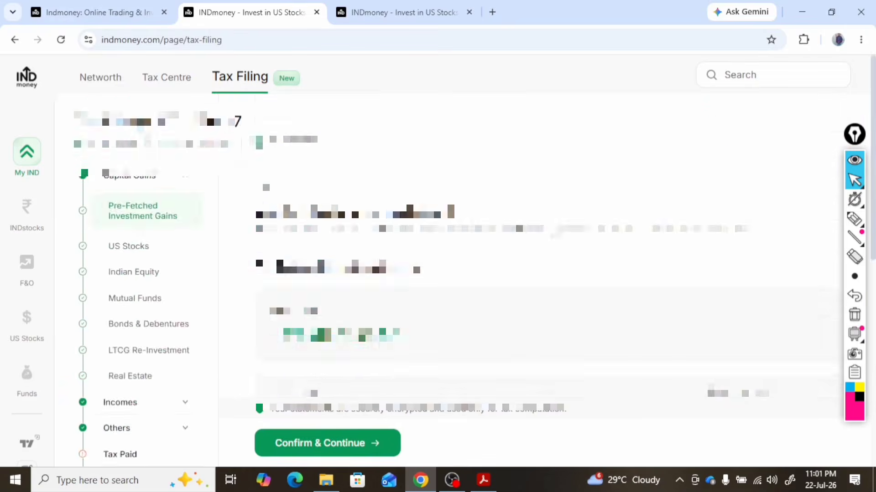
{"action": "scroll", "coordinate": [519, 255], "scroll_direction": "down", "scroll_amount": 5}
{"action": "left_click", "coordinate": [372, 441]}
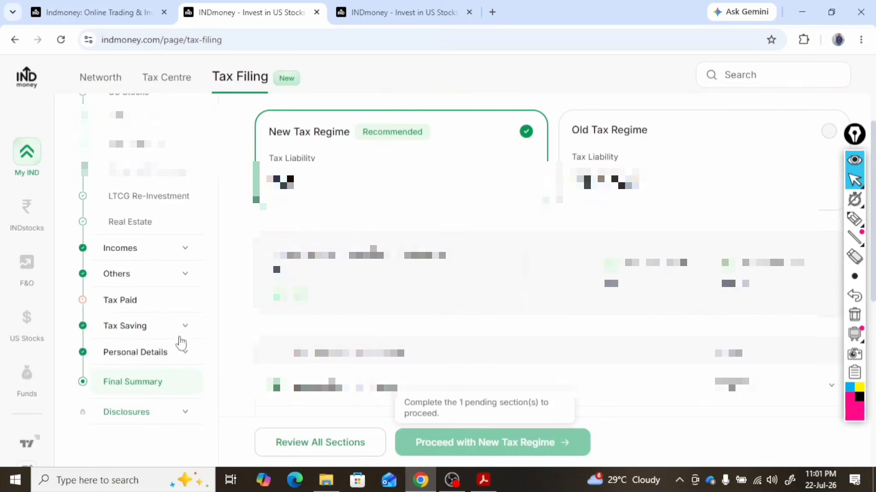
Open the pending Tax Paid section, review its breakdown of taxes already paid, and continue to complete it
{"action": "left_click", "coordinate": [115, 306]}
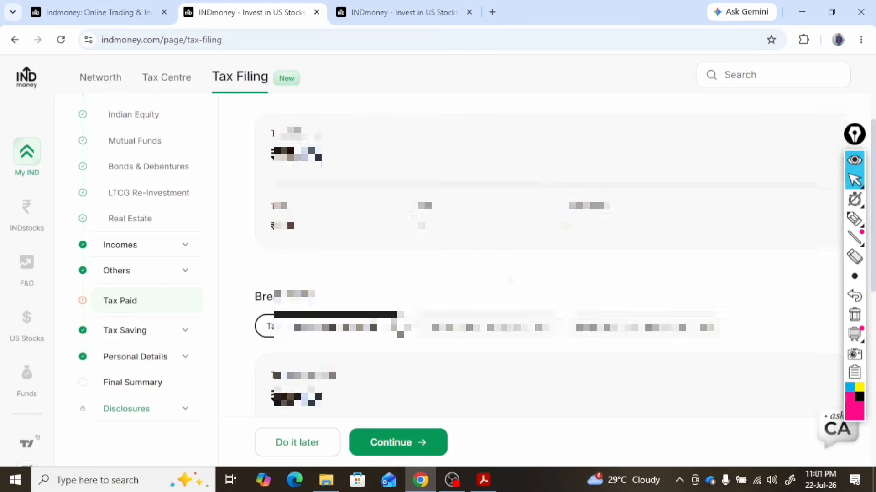
{"action": "scroll", "coordinate": [393, 263], "scroll_direction": "down", "scroll_amount": 3}
{"action": "scroll", "coordinate": [529, 256], "scroll_direction": "down", "scroll_amount": 3}
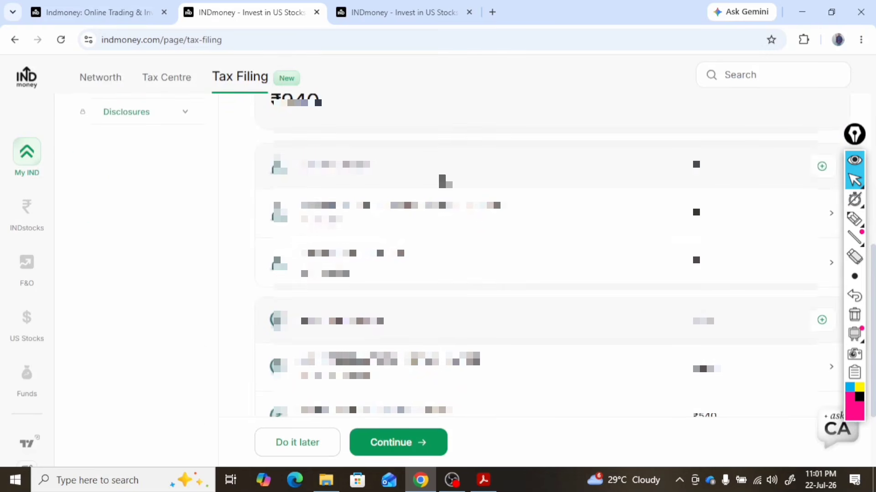
{"action": "mouse_move", "coordinate": [580, 351]}
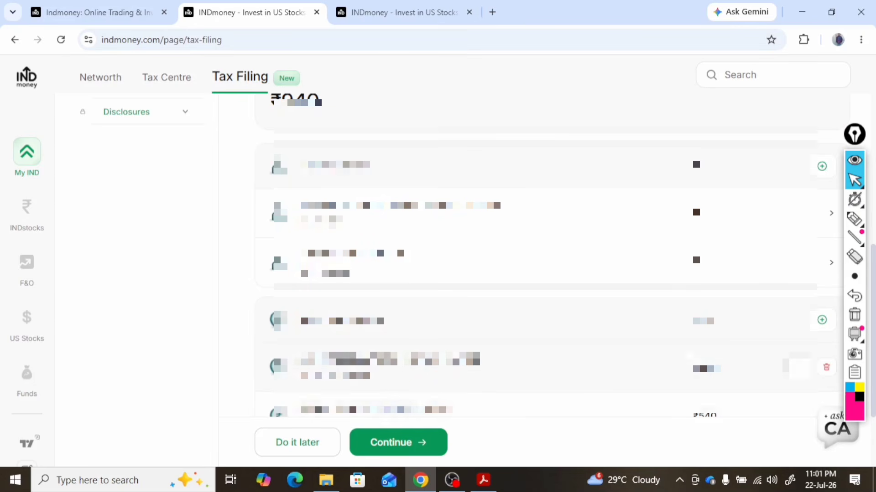
{"action": "scroll", "coordinate": [634, 352], "scroll_direction": "down", "scroll_amount": 2}
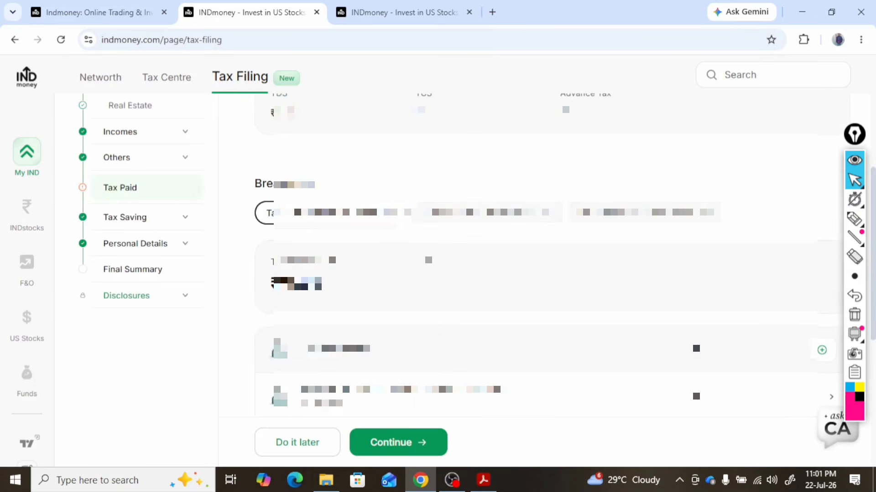
{"action": "scroll", "coordinate": [406, 258], "scroll_direction": "up", "scroll_amount": 3}
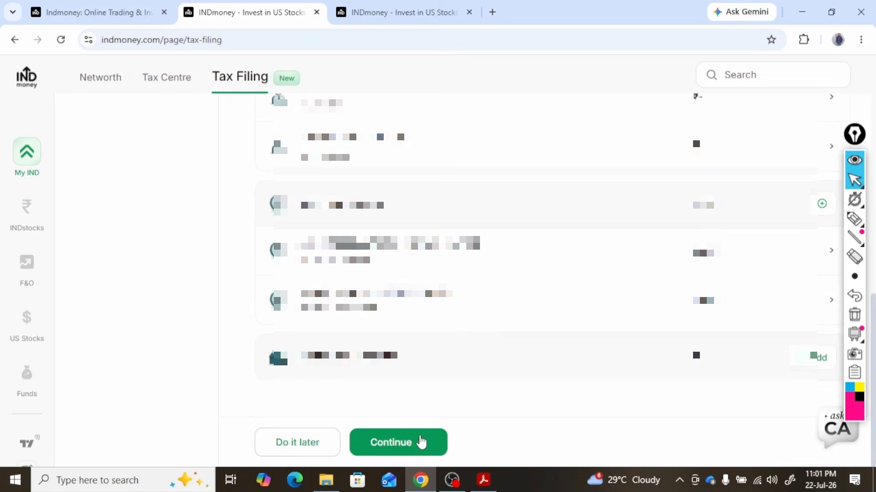
{"action": "left_click", "coordinate": [420, 441]}
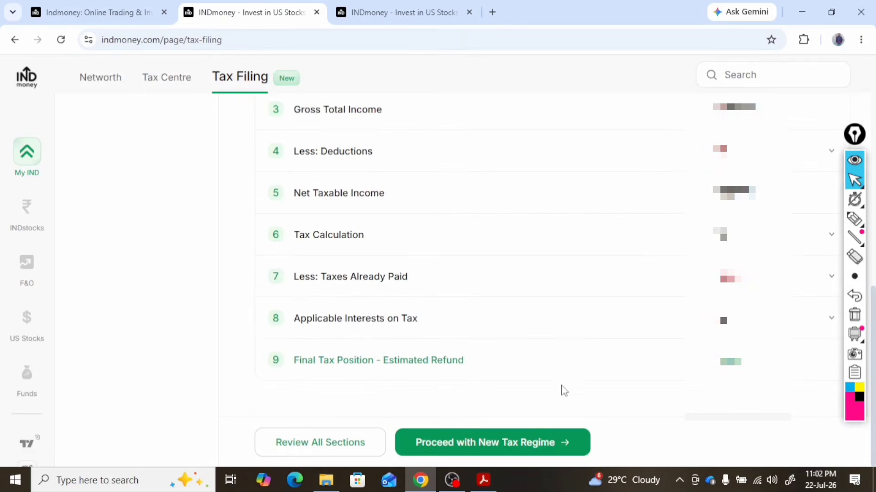
Proceed with the New Tax Regime and declare that no shares in an unlisted company are held
{"action": "left_click", "coordinate": [557, 443]}
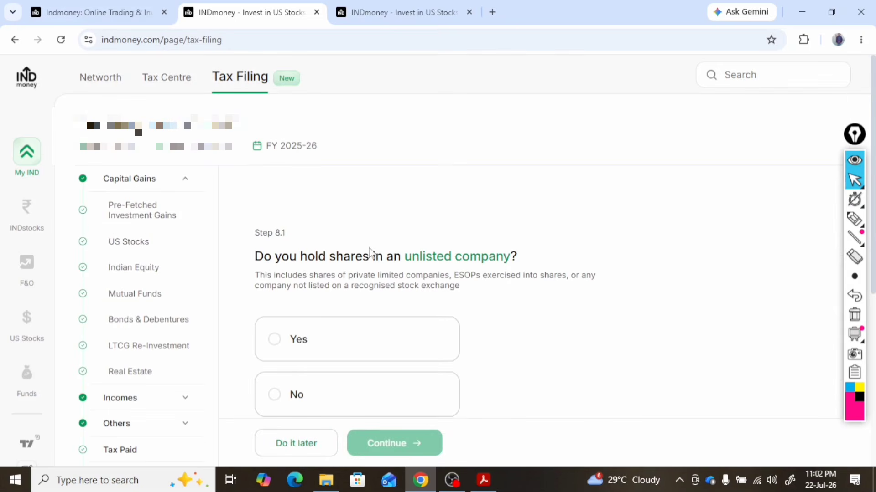
{"action": "scroll", "coordinate": [528, 276], "scroll_direction": "down", "scroll_amount": 3}
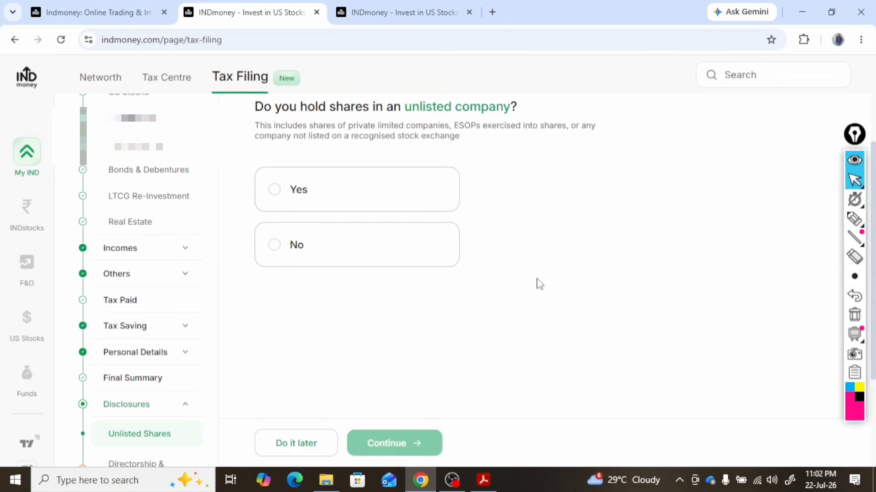
{"action": "left_click", "coordinate": [273, 250]}
{"action": "left_click", "coordinate": [401, 450]}
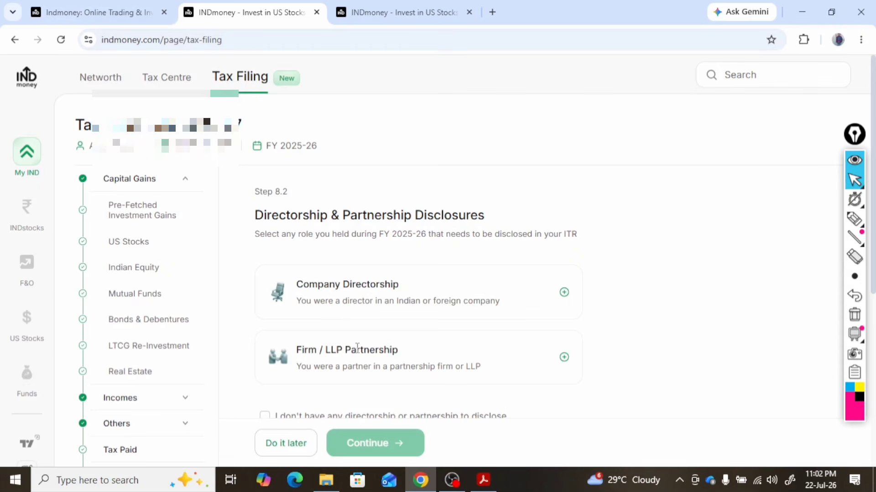
Declare that there is no company directorship or firm/LLP partnership to disclose and continue
{"action": "scroll", "coordinate": [395, 370], "scroll_direction": "down", "scroll_amount": 6}
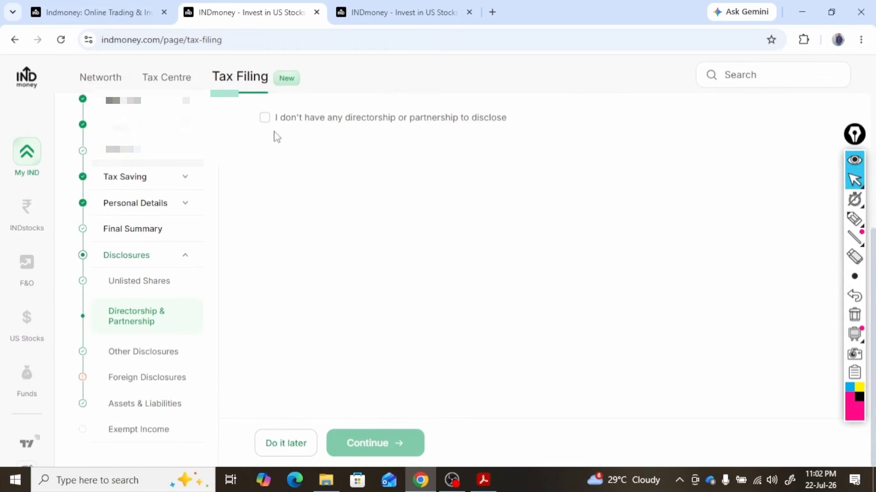
{"action": "left_click", "coordinate": [264, 120]}
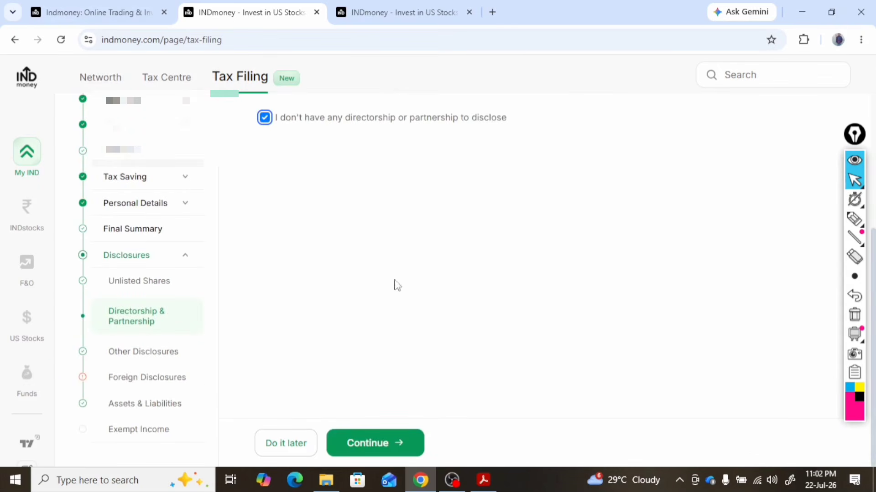
{"action": "left_click", "coordinate": [391, 441]}
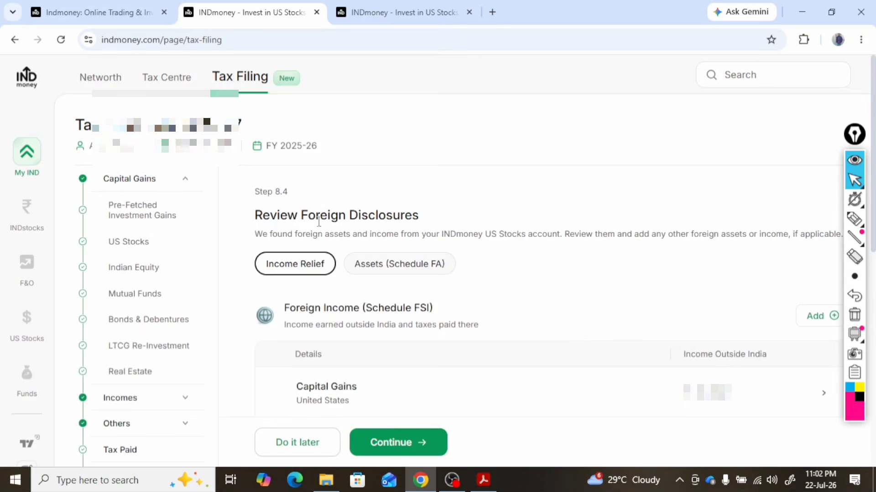
Review the foreign disclosures under Assets (Schedule FA) and Income Relief, and continue to accept them
{"action": "left_click", "coordinate": [413, 269]}
{"action": "scroll", "coordinate": [504, 275], "scroll_direction": "down", "scroll_amount": 3}
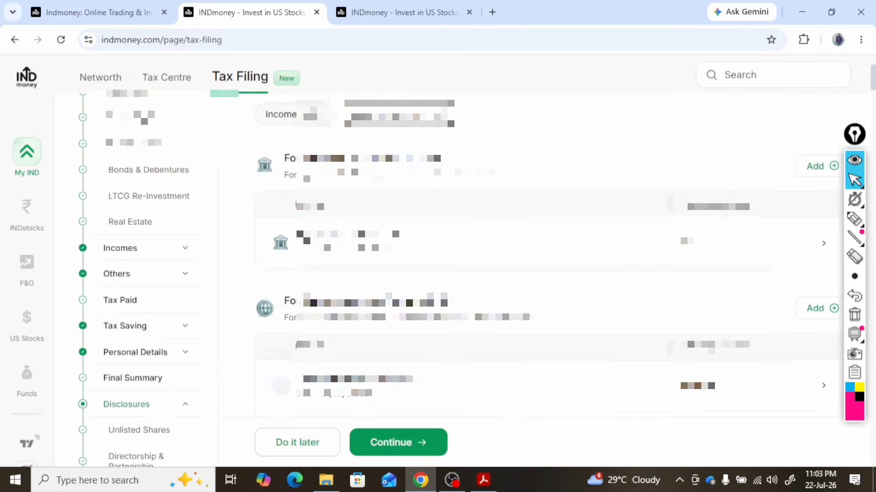
{"action": "scroll", "coordinate": [602, 342], "scroll_direction": "down", "scroll_amount": 3}
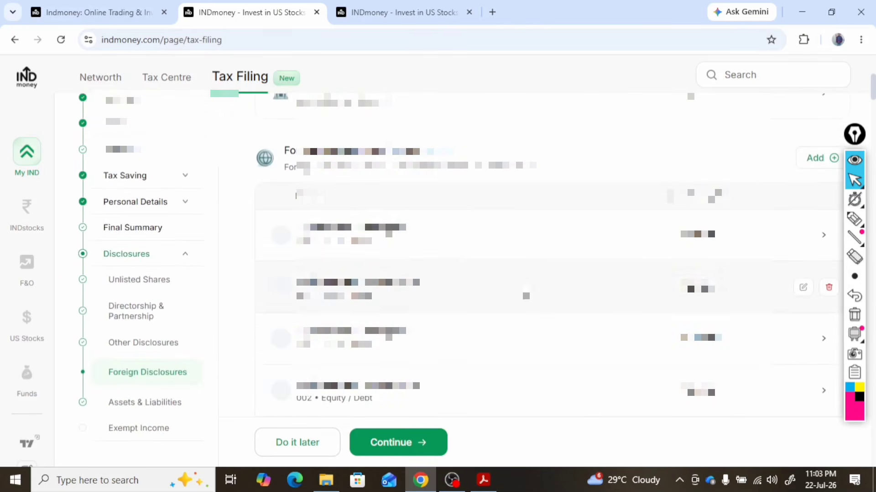
{"action": "left_click", "coordinate": [327, 271]}
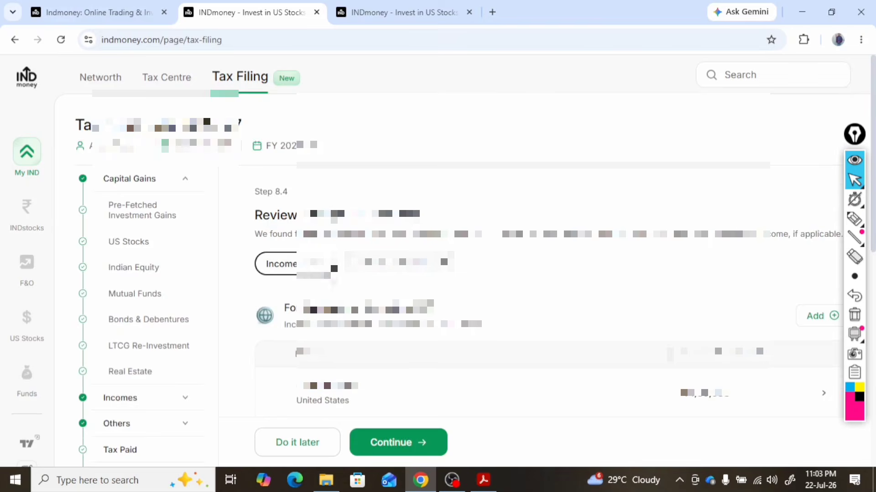
{"action": "scroll", "coordinate": [456, 301], "scroll_direction": "down", "scroll_amount": 3}
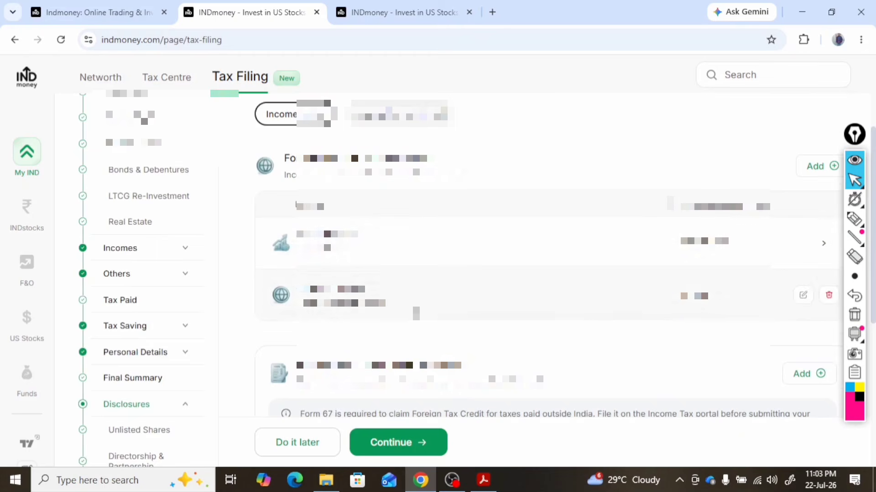
{"action": "scroll", "coordinate": [643, 324], "scroll_direction": "down", "scroll_amount": 5}
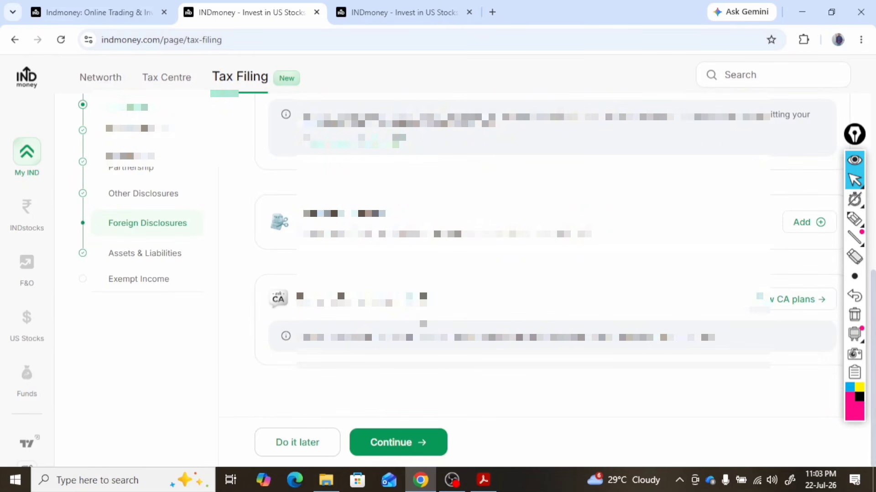
{"action": "scroll", "coordinate": [794, 308], "scroll_direction": "up", "scroll_amount": 5}
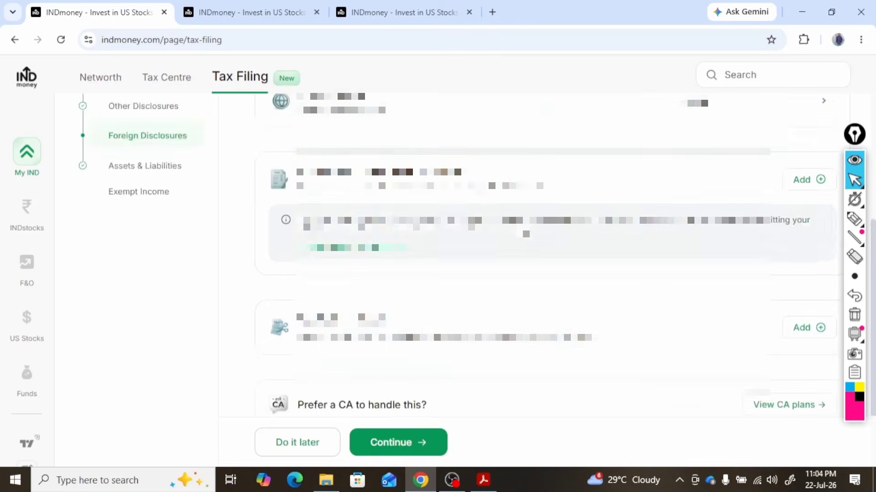
{"action": "scroll", "coordinate": [519, 313], "scroll_direction": "down", "scroll_amount": 5}
{"action": "scroll", "coordinate": [519, 314], "scroll_direction": "up", "scroll_amount": 4}
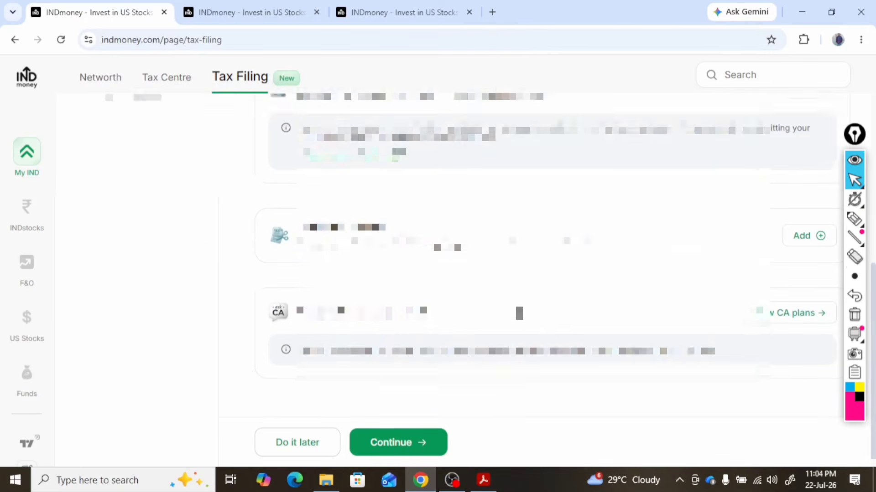
{"action": "scroll", "coordinate": [519, 314], "scroll_direction": "down", "scroll_amount": 3}
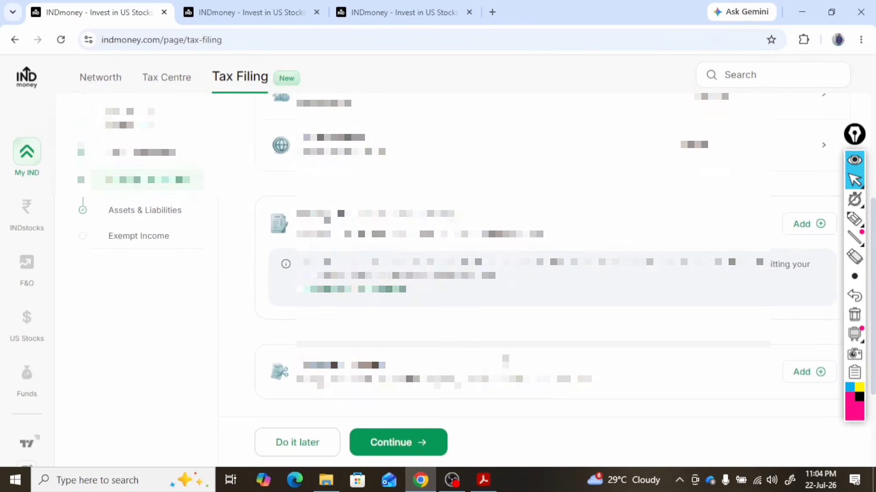
{"action": "left_click", "coordinate": [413, 450]}
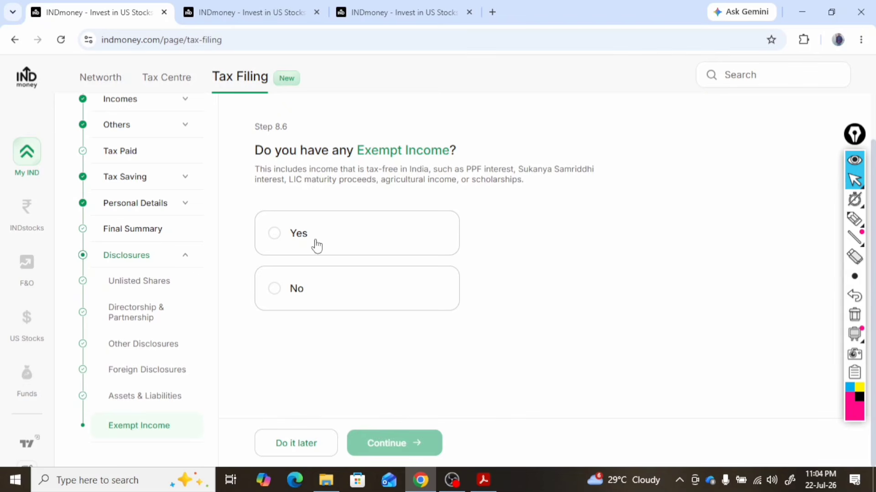
Declare that there is no exempt income and validate the completed return
{"action": "left_click", "coordinate": [282, 292]}
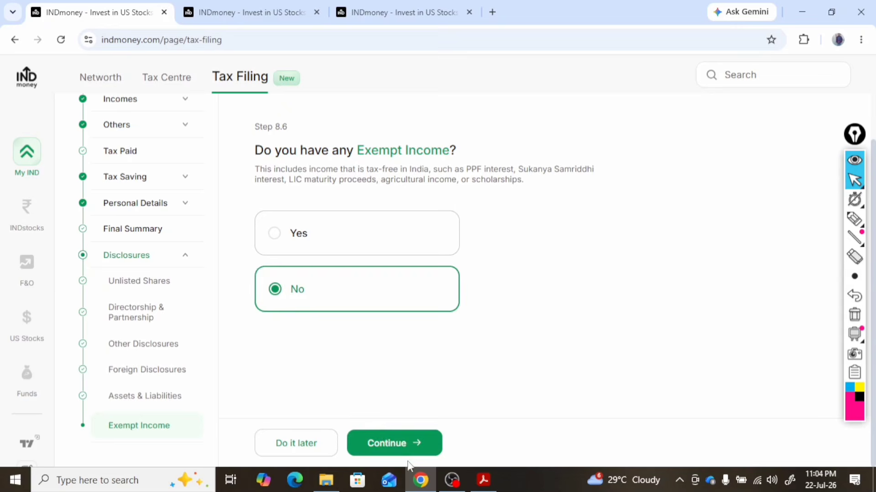
{"action": "left_click", "coordinate": [413, 445]}
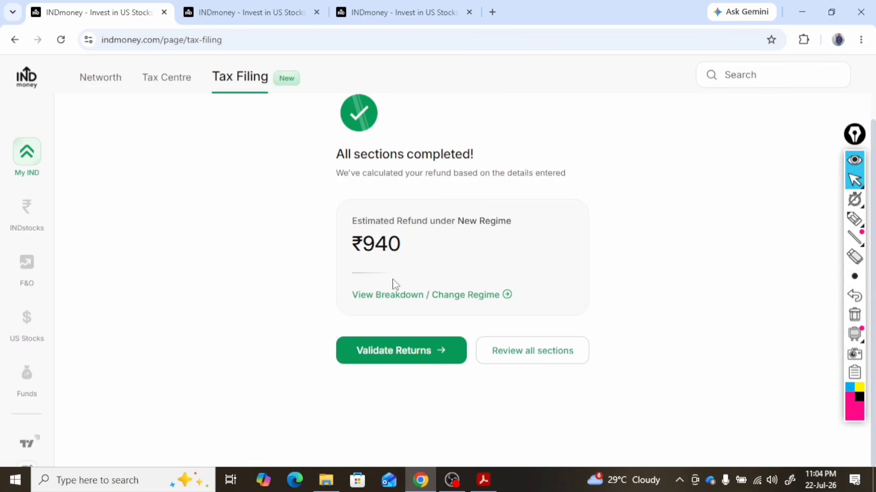
{"action": "left_click", "coordinate": [432, 354]}
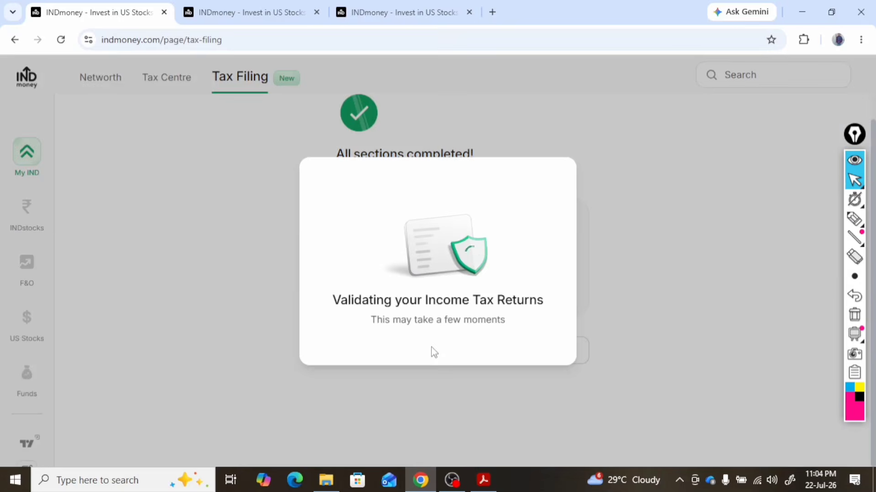
Review the important information, accept the declaration authorising electronic filing, and submit the ITR
{"action": "scroll", "coordinate": [419, 272], "scroll_direction": "down", "scroll_amount": 2}
{"action": "scroll", "coordinate": [401, 276], "scroll_direction": "up", "scroll_amount": 4}
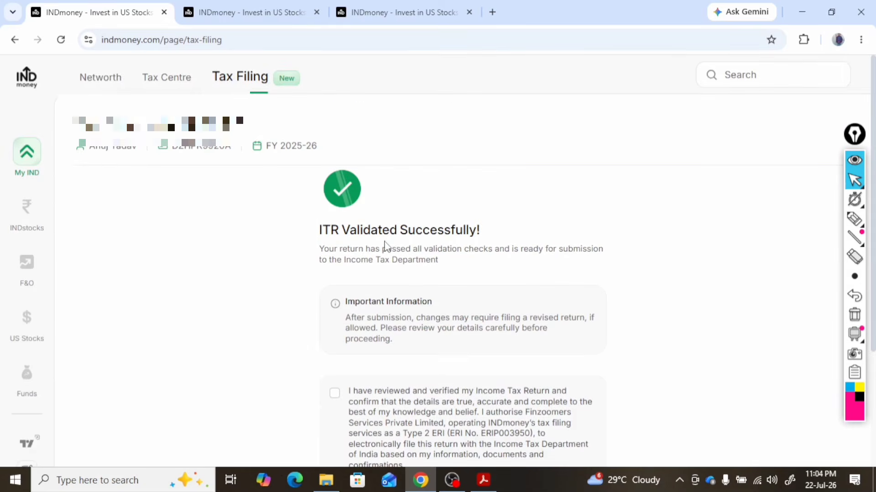
{"action": "scroll", "coordinate": [427, 246], "scroll_direction": "down", "scroll_amount": 3}
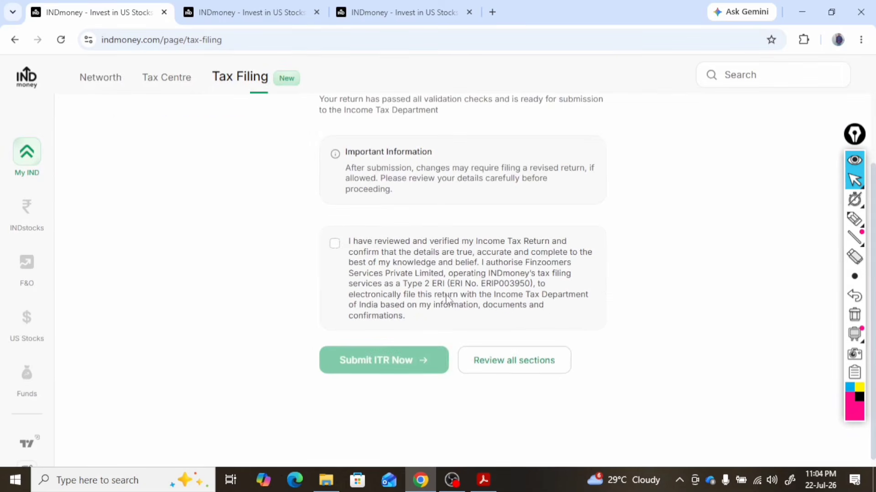
{"action": "left_click", "coordinate": [334, 244]}
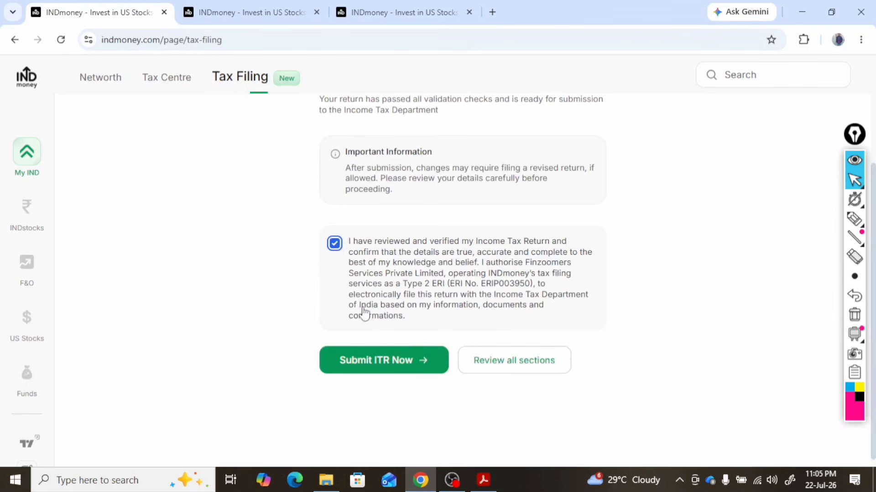
{"action": "left_click", "coordinate": [398, 365]}
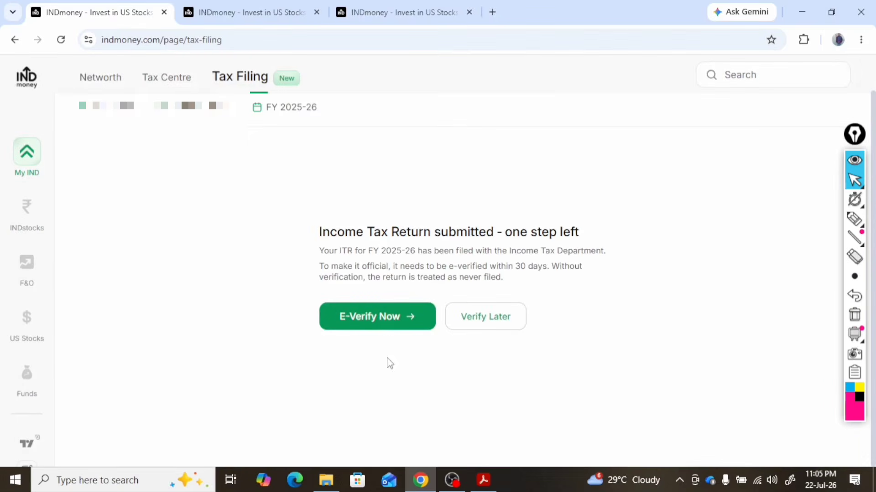
E-verify the submitted ITR by entering the Aadhaar OTP, and download the acknowledgement
{"action": "left_click", "coordinate": [398, 319]}
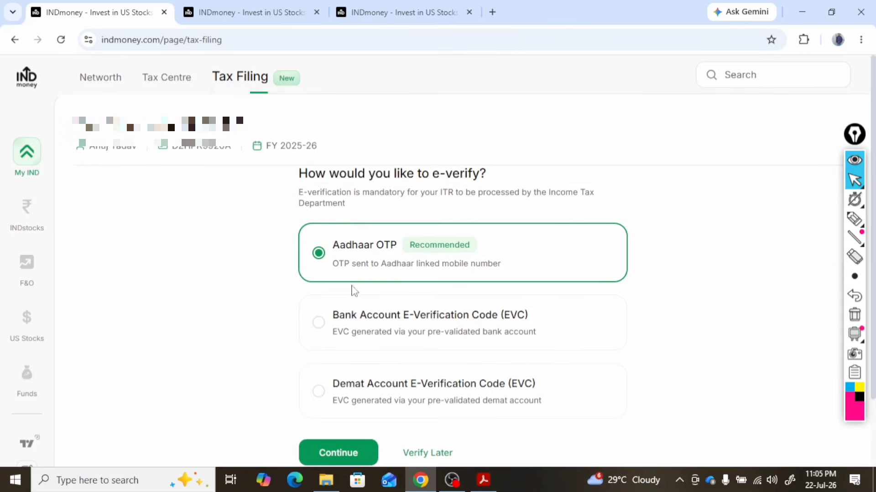
{"action": "scroll", "coordinate": [377, 309], "scroll_direction": "down", "scroll_amount": 2}
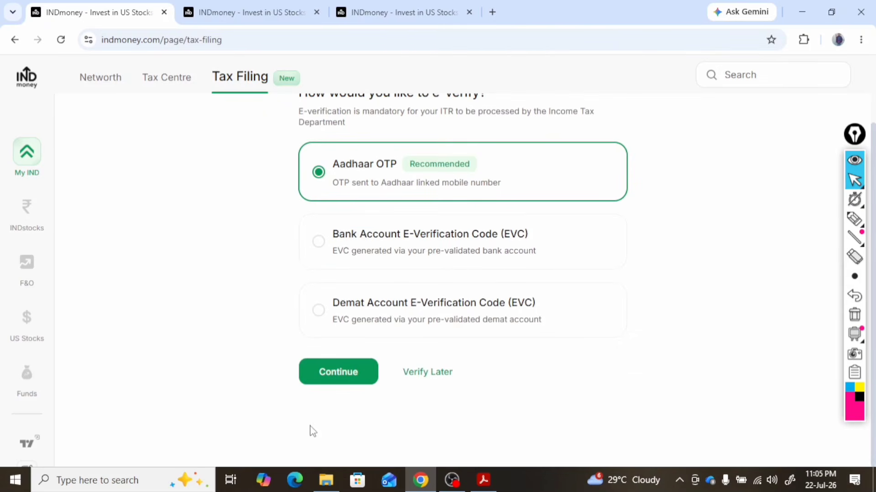
{"action": "left_click", "coordinate": [340, 373]}
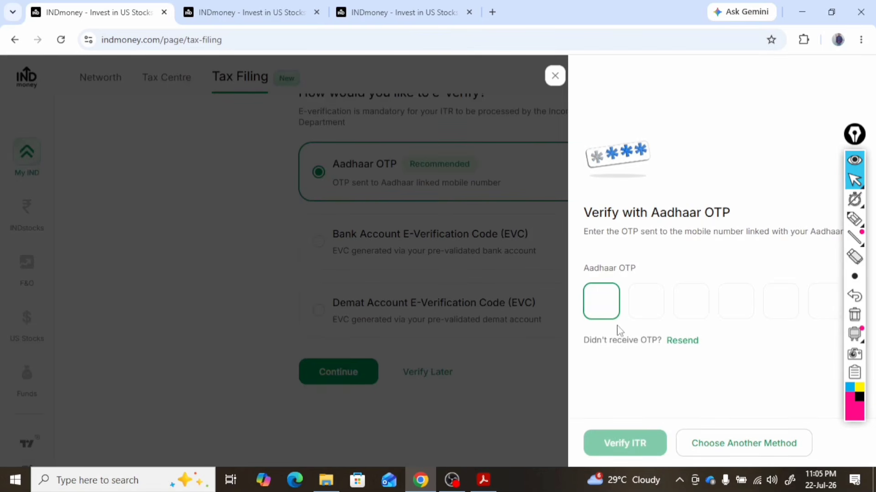
{"action": "key", "text": "ctrl+v"}
{"action": "left_click", "coordinate": [631, 445]}
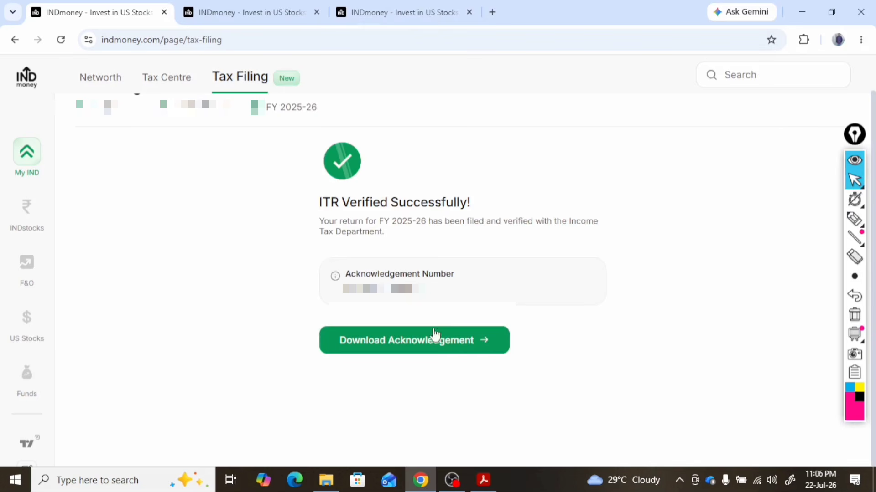
{"action": "left_click", "coordinate": [477, 344]}
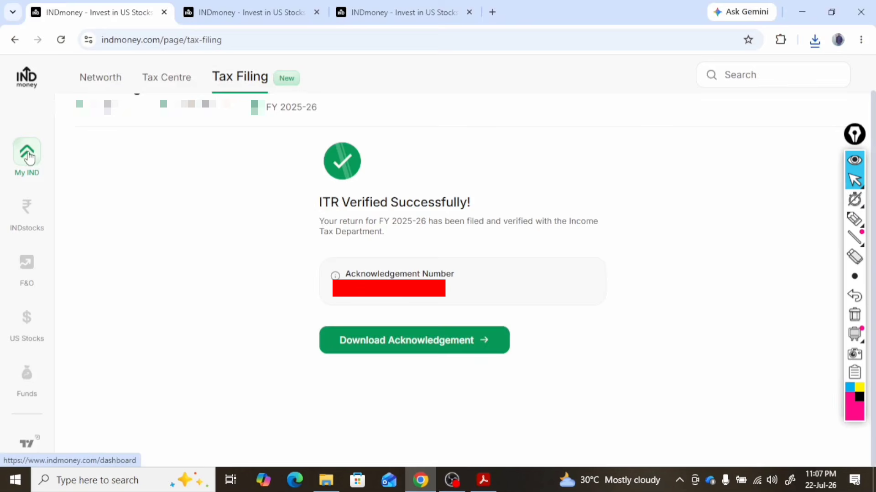
Return to the My IND dashboard and switch to the other browser tab showing the Tax Filing start page
{"action": "left_click", "coordinate": [27, 157]}
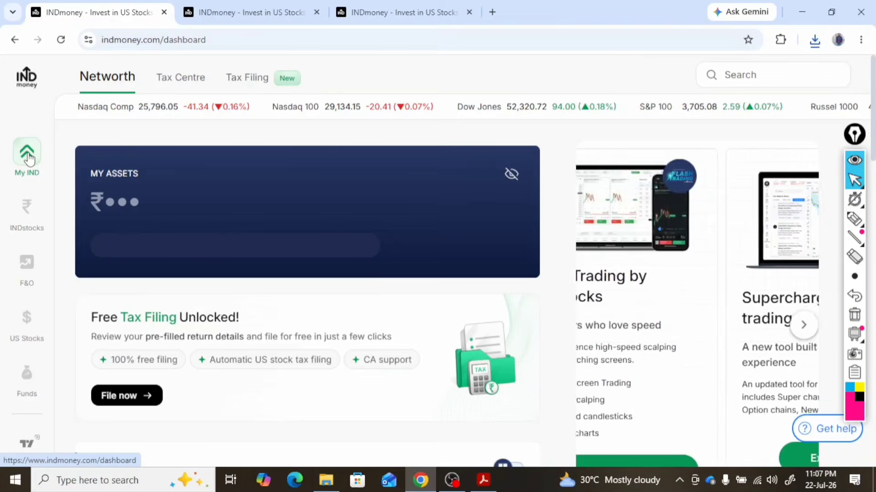
{"action": "key", "text": "ctrl+Tab"}
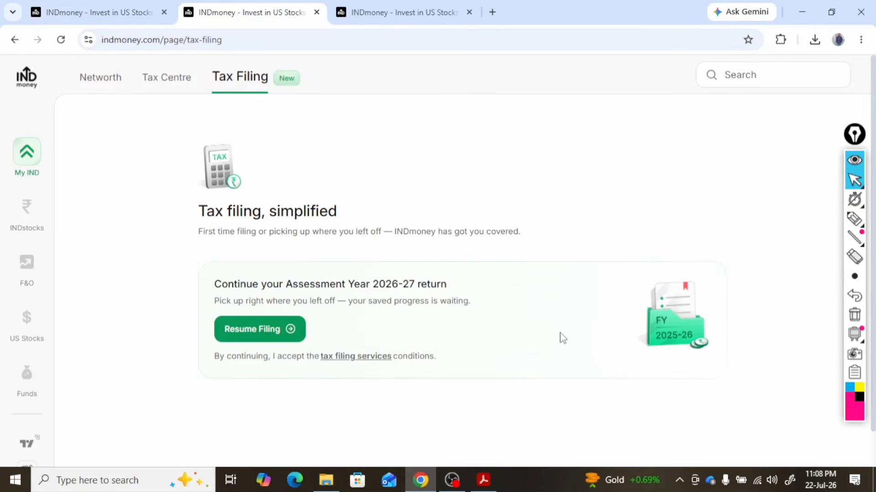